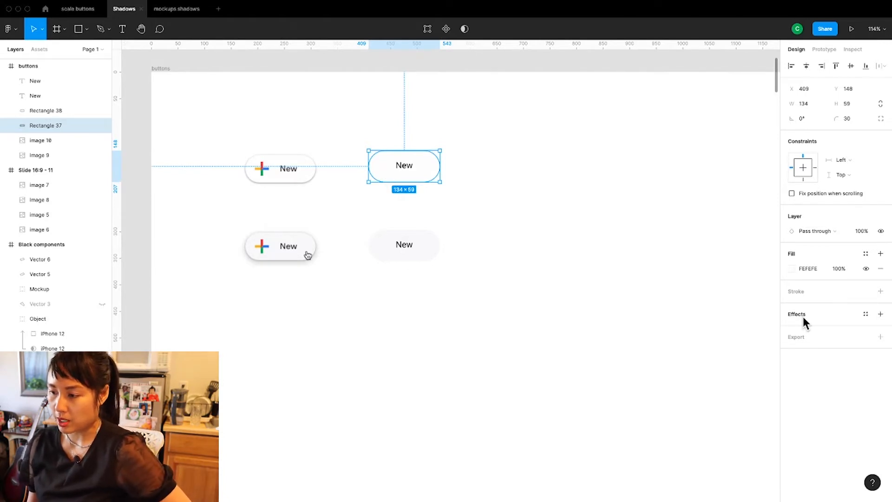
Add a drop shadow to the upper plain New button's rectangle and raise the shadow's X offset to 15.
{"action": "left_click", "coordinate": [880, 314]}
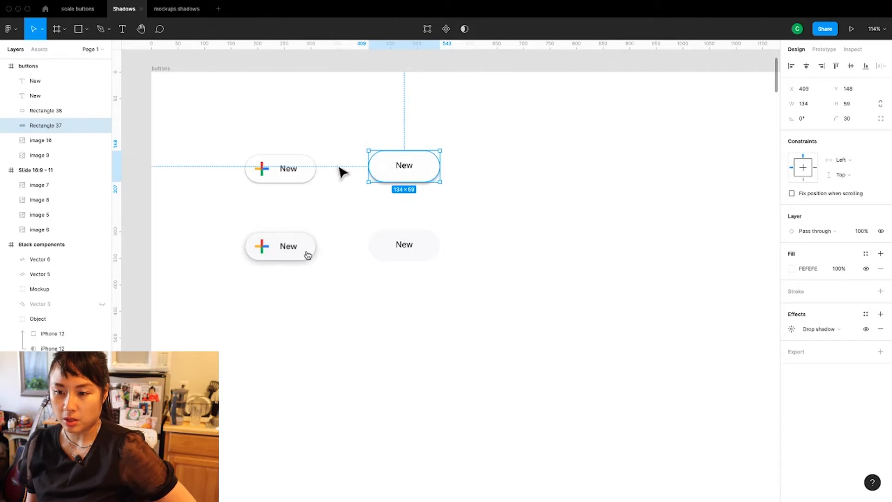
{"action": "left_click", "coordinate": [351, 191]}
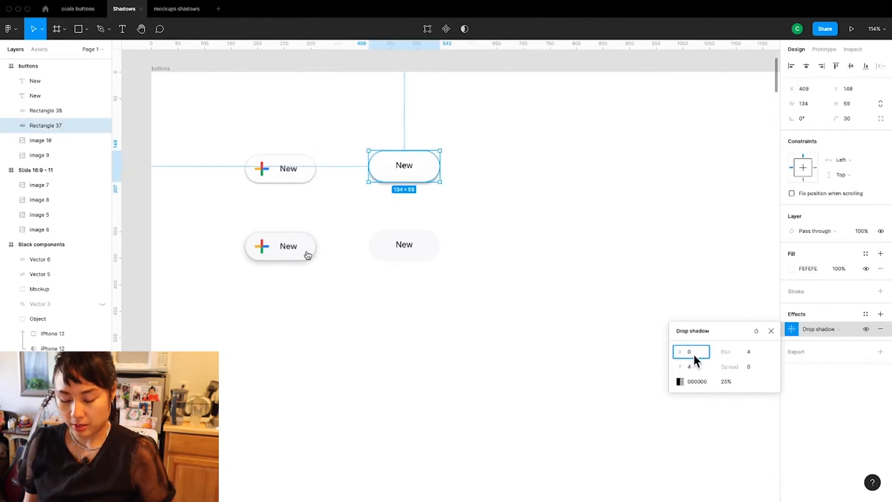
{"action": "key", "text": "Up"}
{"action": "key", "text": "Up"}
{"action": "key", "text": "Up"}
{"action": "key", "text": "Up"}
{"action": "key", "text": "Up"}
{"action": "key", "text": "Up"}
{"action": "key", "text": "Up"}
{"action": "key", "text": "Up"}
{"action": "key", "text": "Up"}
{"action": "key", "text": "Up"}
{"action": "key", "text": "Up"}
{"action": "key", "text": "Up"}
{"action": "key", "text": "Up"}
{"action": "key", "text": "Up"}
{"action": "key", "text": "Up"}
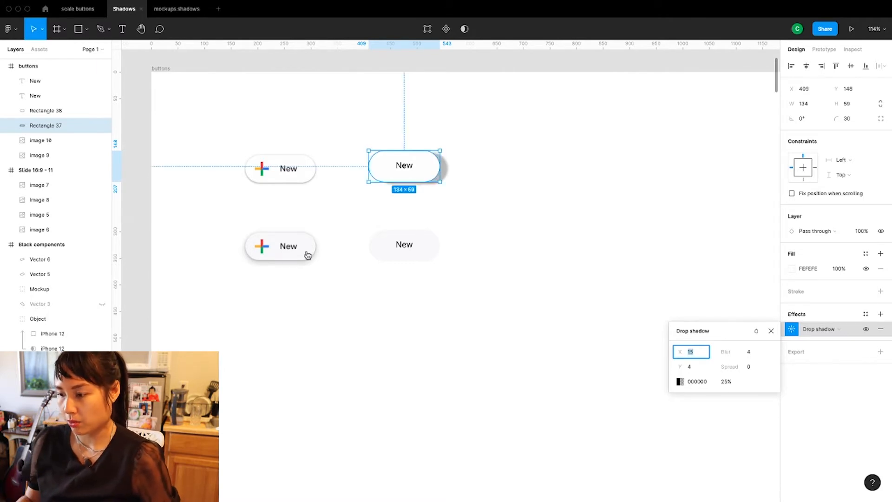
Try negative X offsets for the upper button's drop shadow, settling on -2.
{"action": "key", "text": "Down"}
{"action": "key", "text": "Down"}
{"action": "key", "text": "Down"}
{"action": "key", "text": "Down"}
{"action": "key", "text": "Down"}
{"action": "key", "text": "Down"}
{"action": "key", "text": "Down"}
{"action": "key", "text": "Down"}
{"action": "key", "text": "Down"}
{"action": "key", "text": "Down"}
{"action": "key", "text": "Down"}
{"action": "key", "text": "Down"}
{"action": "key", "text": "Down"}
{"action": "key", "text": "Down"}
{"action": "key", "text": "Down"}
{"action": "key", "text": "Down"}
{"action": "key", "text": "Down"}
{"action": "key", "text": "Down"}
{"action": "key", "text": "Down"}
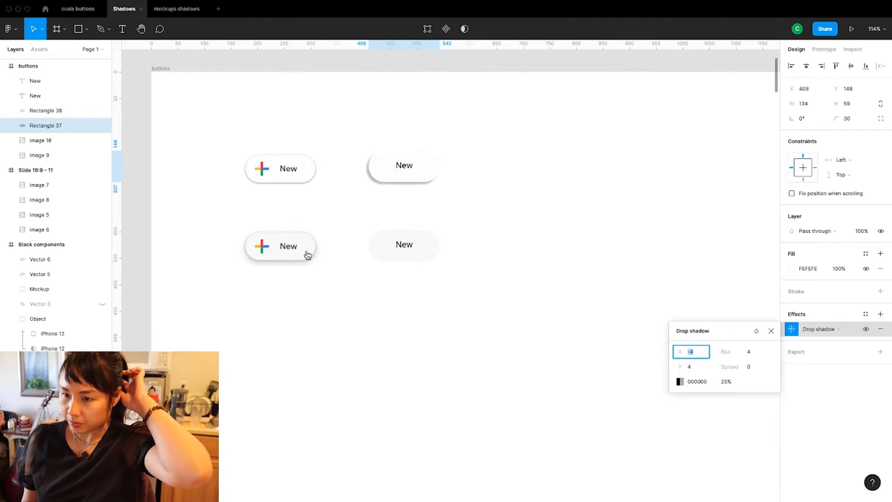
{"action": "key", "text": "Down"}
{"action": "key", "text": "Down"}
{"action": "key", "text": "Down"}
{"action": "key", "text": "Down"}
{"action": "key", "text": "Up"}
{"action": "key", "text": "Up"}
{"action": "key", "text": "Up"}
{"action": "key", "text": "Up"}
{"action": "key", "text": "Up"}
{"action": "key", "text": "Up"}
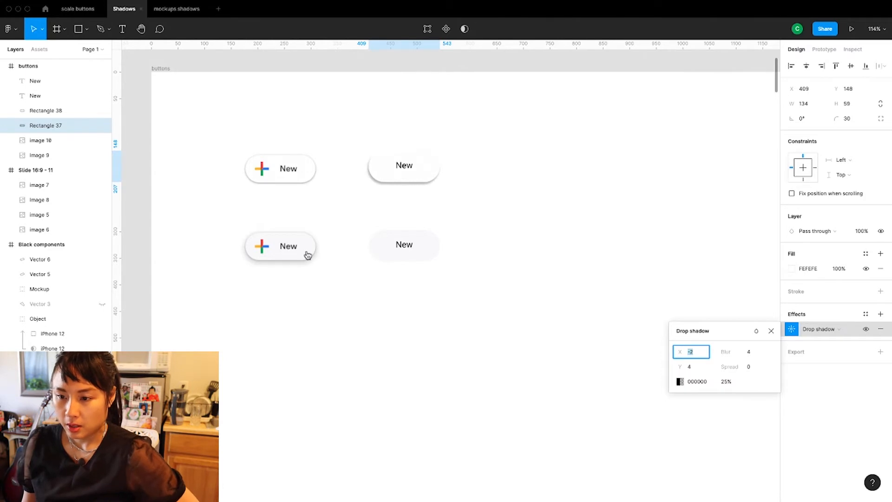
Try higher and lower Y offsets for the drop shadow, settling on 4.
{"action": "left_click", "coordinate": [687, 367]}
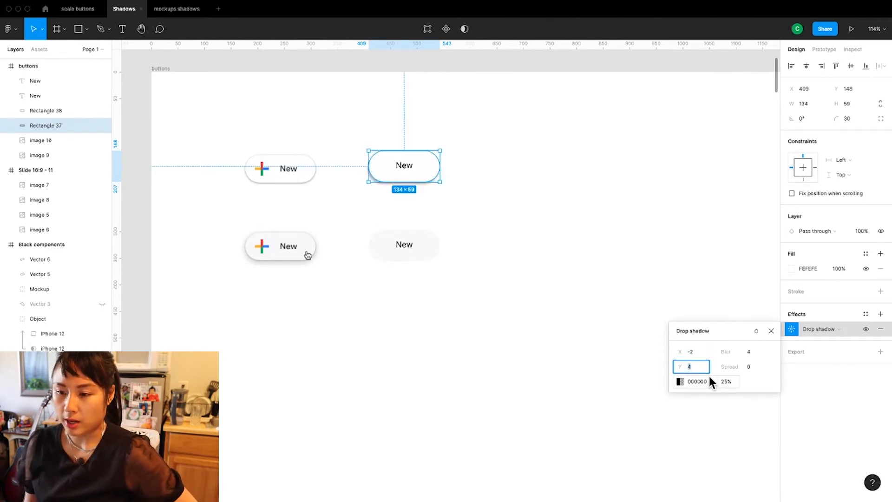
{"action": "key", "text": "Up"}
{"action": "key", "text": "Up"}
{"action": "key", "text": "Up"}
{"action": "key", "text": "Up"}
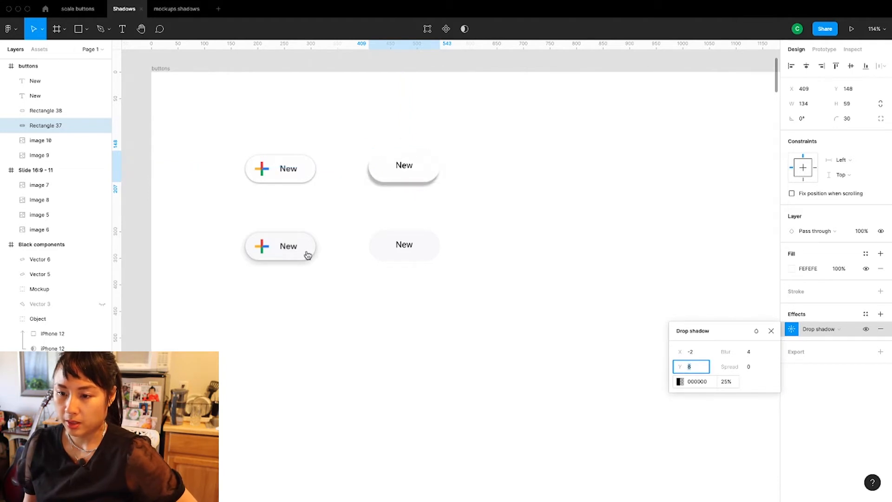
{"action": "key", "text": "Up"}
{"action": "key", "text": "Up"}
{"action": "key", "text": "Up"}
{"action": "key", "text": "Up"}
{"action": "key", "text": "Down"}
{"action": "key", "text": "Down"}
{"action": "key", "text": "Down"}
{"action": "key", "text": "Down"}
{"action": "key", "text": "Down"}
{"action": "key", "text": "Down"}
{"action": "key", "text": "Down"}
{"action": "key", "text": "Down"}
{"action": "key", "text": "Down"}
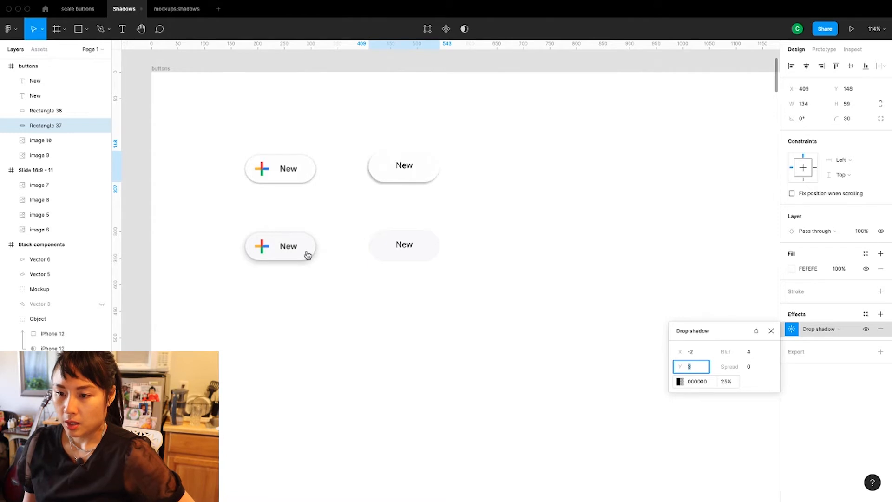
{"action": "key", "text": "Down"}
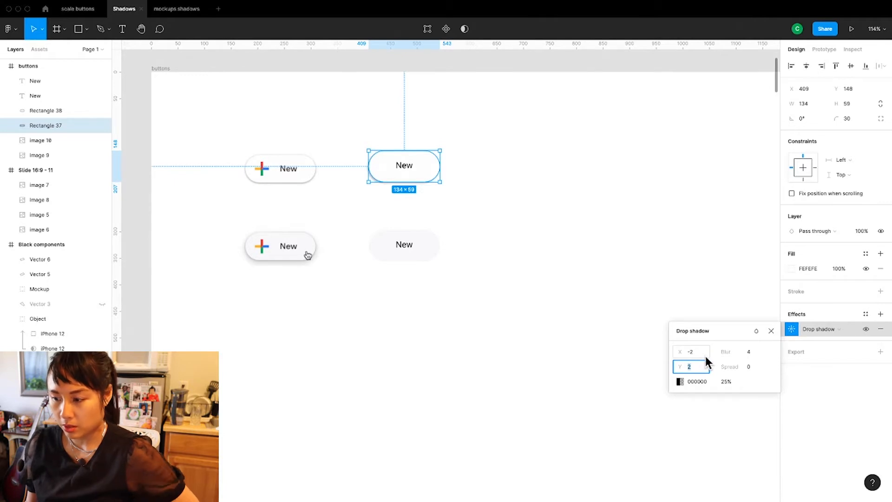
{"action": "type", "text": "4"}
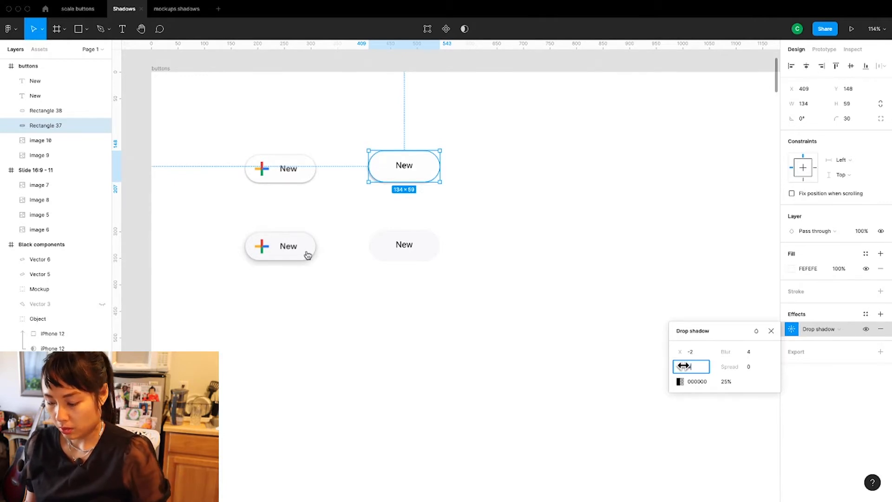
{"action": "key", "text": "Return"}
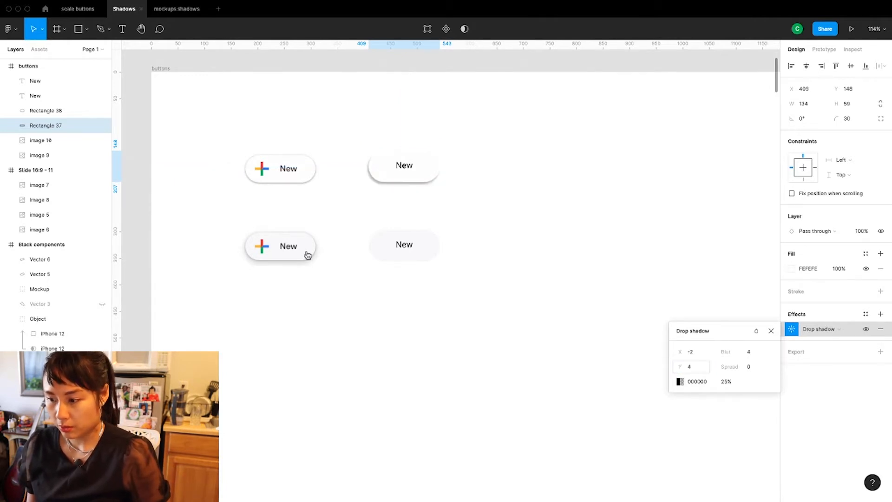
Try an X offset of -4 for the drop shadow and return it to -2.
{"action": "left_click", "coordinate": [691, 351]}
{"action": "key", "text": "Down"}
{"action": "key", "text": "Down"}
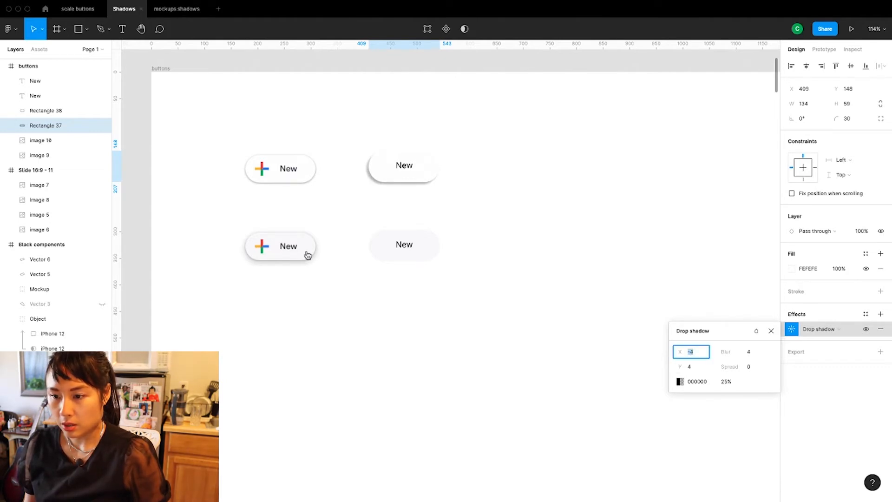
{"action": "key", "text": "Up"}
{"action": "key", "text": "Up"}
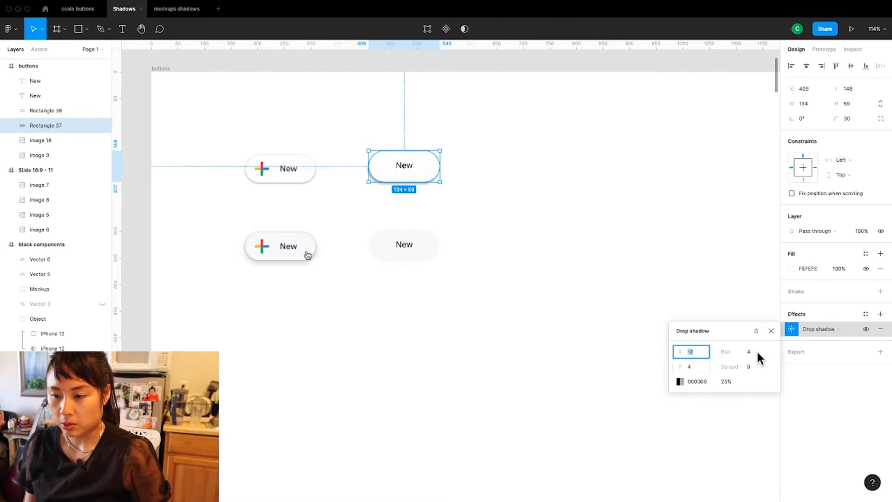
Increase the drop shadow's blur to 11.
{"action": "left_click", "coordinate": [754, 354]}
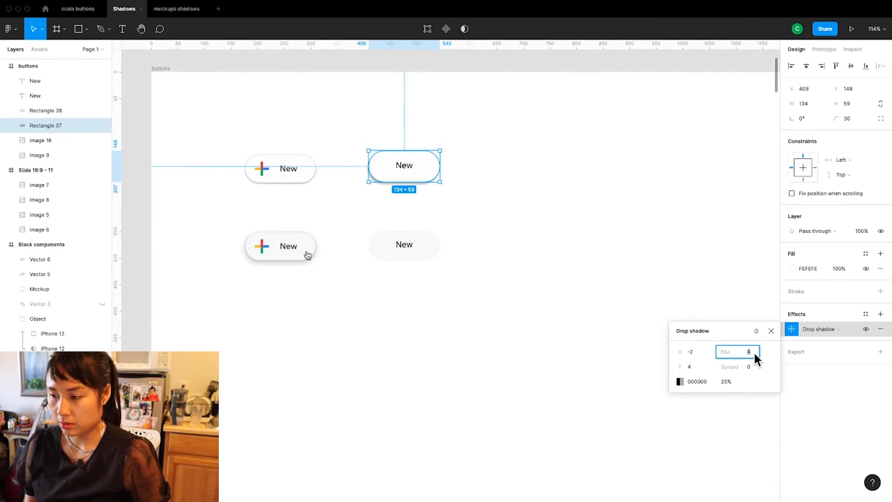
{"action": "key", "text": "Up"}
{"action": "key", "text": "Up"}
{"action": "key", "text": "Up"}
{"action": "key", "text": "Up"}
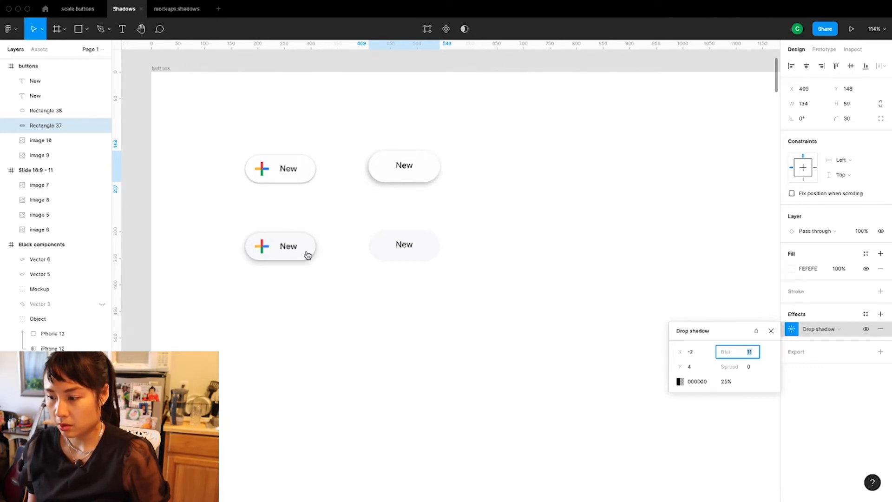
Reduce the drop shadow's X and Y offsets to 0.5 each.
{"action": "left_click", "coordinate": [696, 367]}
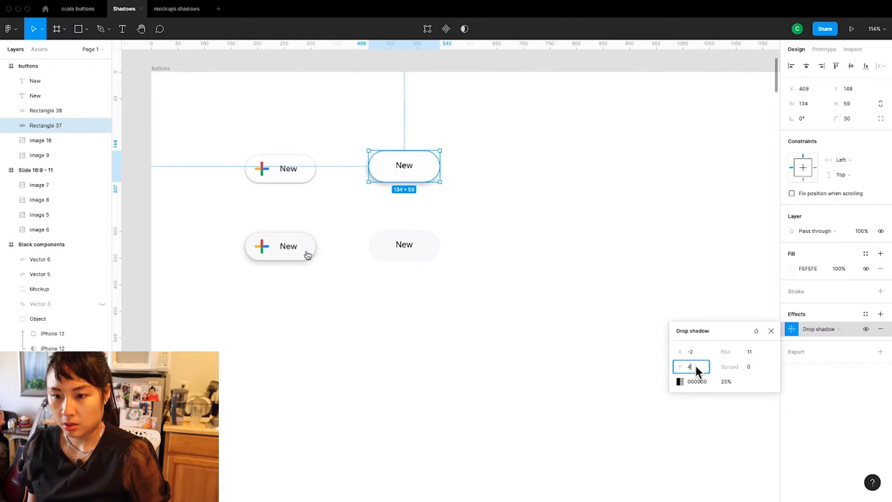
{"action": "key", "text": "Down"}
{"action": "key", "text": "Down"}
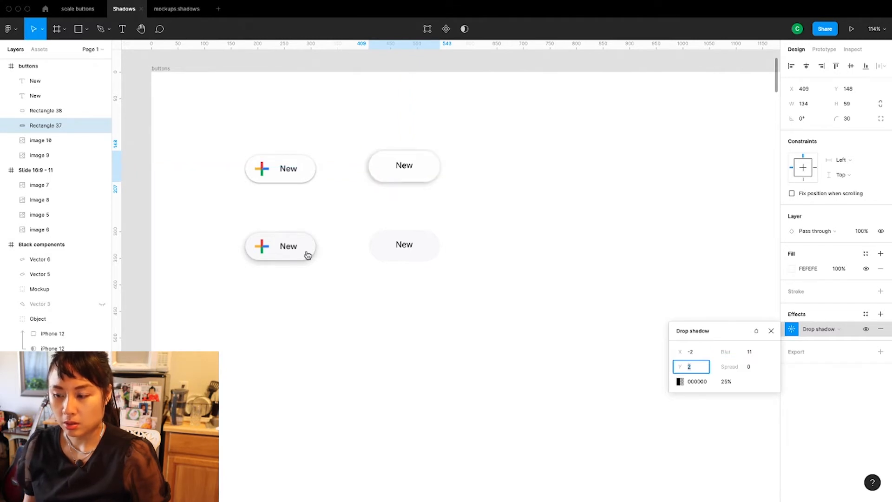
{"action": "left_click", "coordinate": [697, 354]}
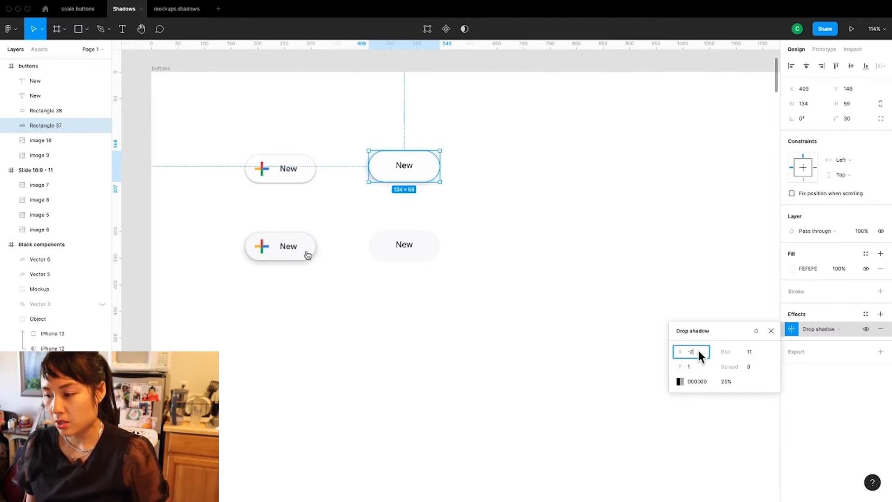
{"action": "key", "text": "Down"}
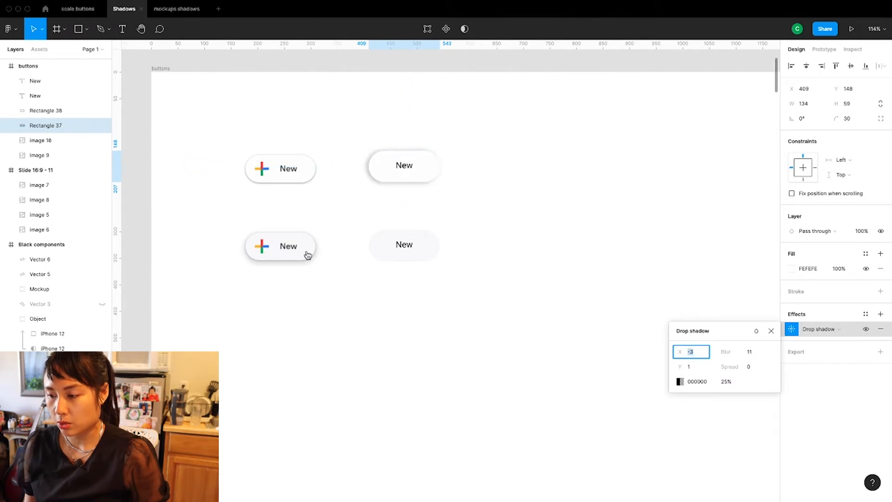
{"action": "key", "text": "Up"}
{"action": "key", "text": "Up"}
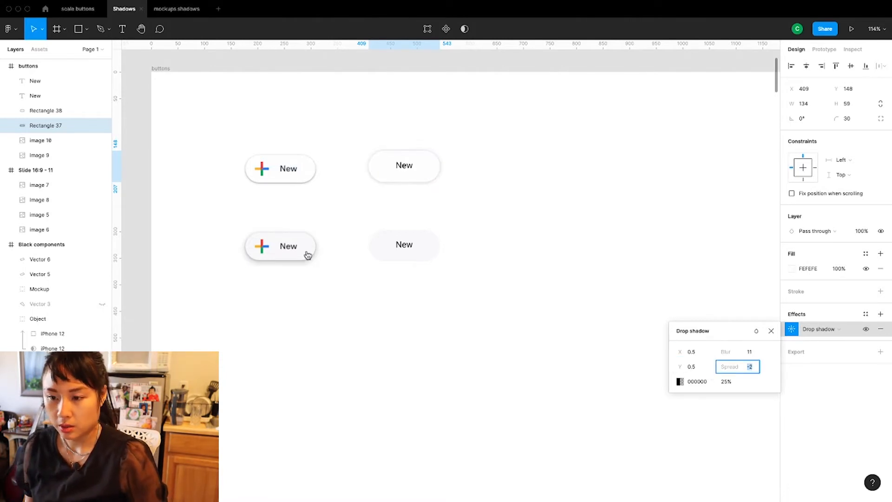
Lower the drop shadow's spread to -4.
{"action": "key", "text": "Down"}
{"action": "key", "text": "Down"}
{"action": "key", "text": "Down"}
{"action": "key", "text": "Down"}
{"action": "key", "text": "Down"}
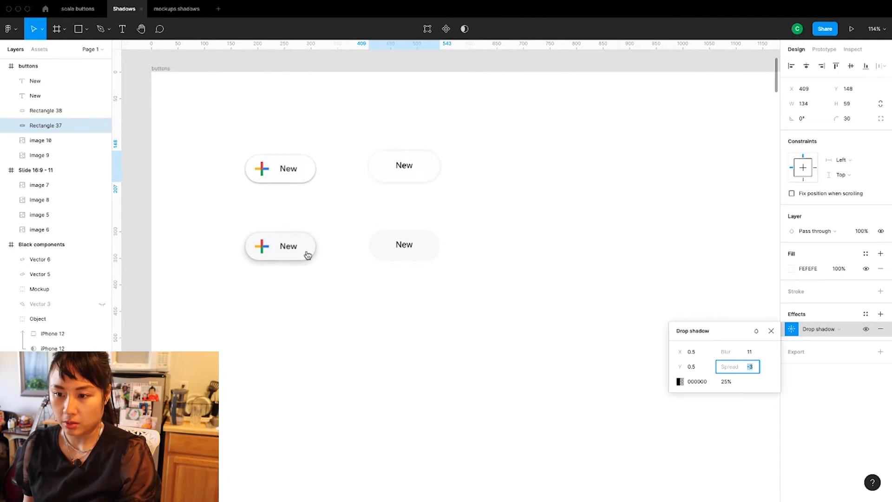
{"action": "key", "text": "Down"}
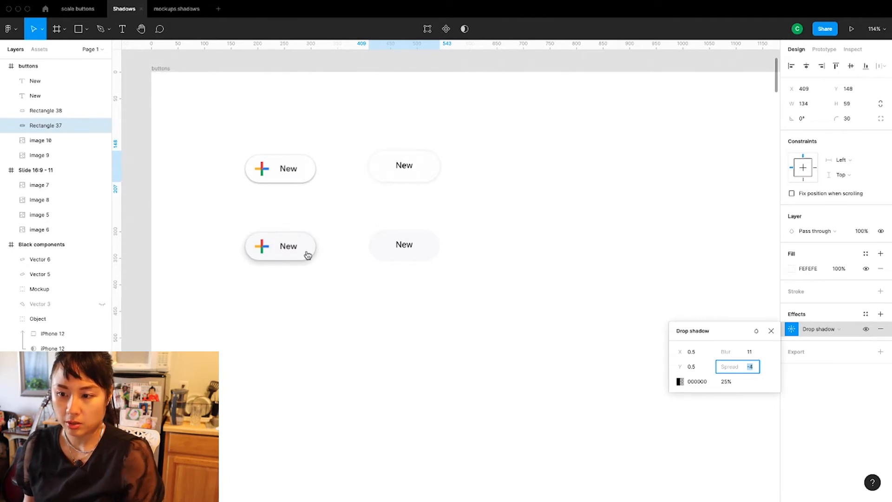
Reduce the upper button's shadow blur to 10.
{"action": "key", "text": "shift+Tab"}
{"action": "key", "text": "Down"}
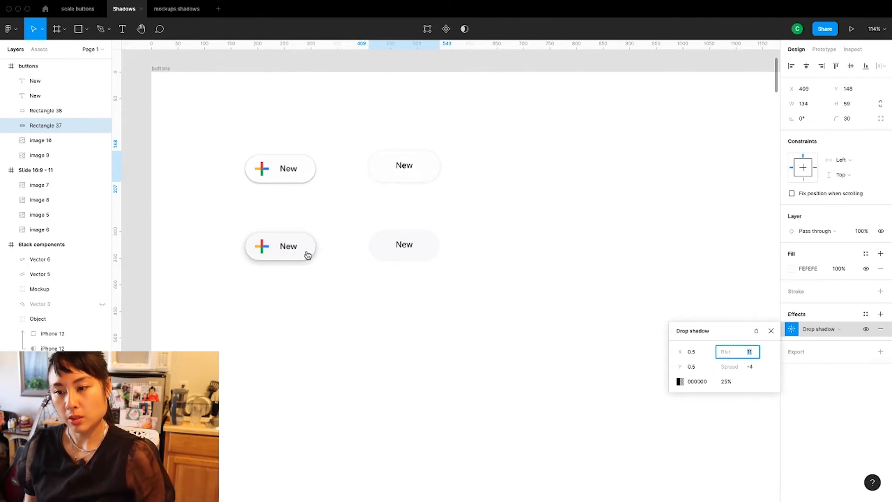
{"action": "key", "text": "Down"}
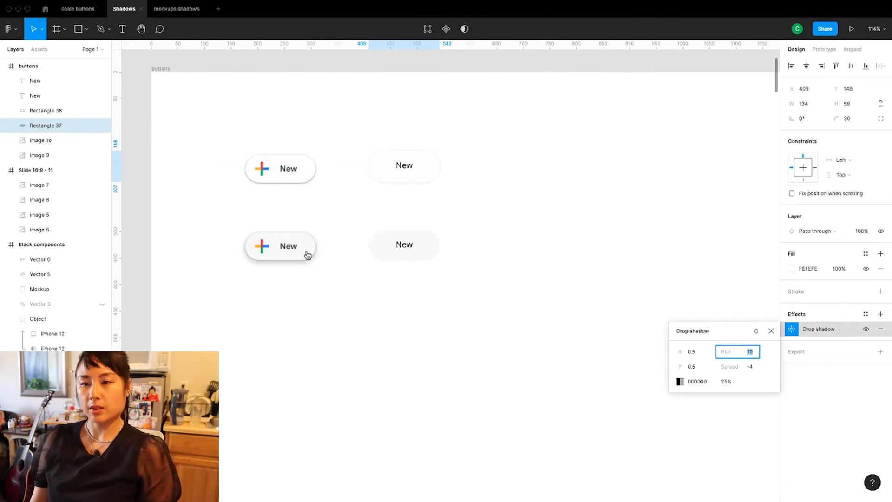
Set the upper button's shadow color to black (000000) at 100% opacity and its X offset to 0.
{"action": "left_click", "coordinate": [680, 381]}
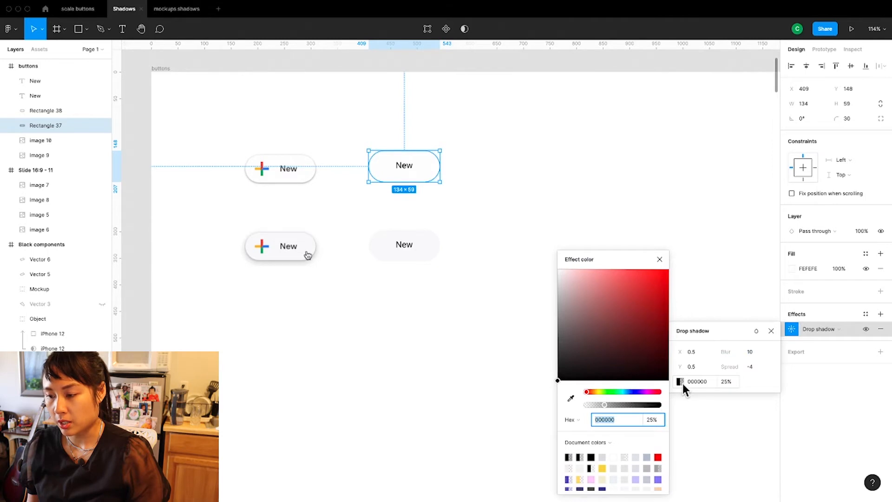
{"action": "left_click_drag", "start_coordinate": [603, 405], "coordinate": [660, 405]}
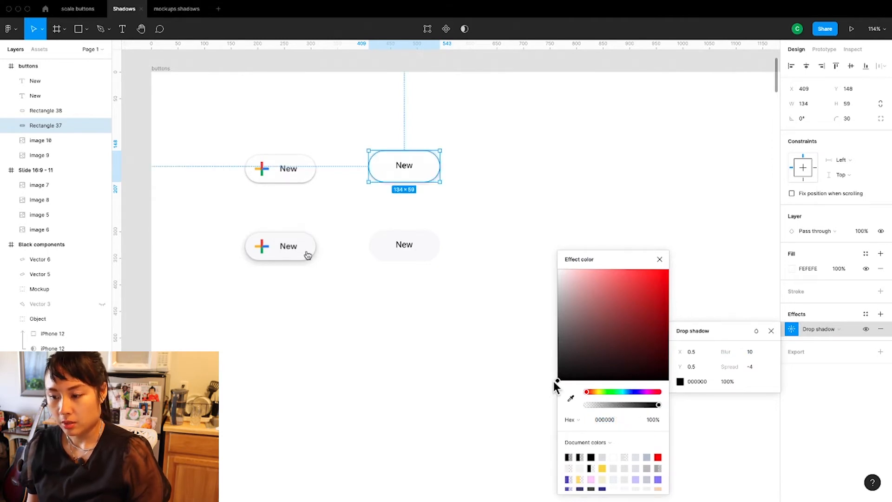
{"action": "left_click_drag", "start_coordinate": [586, 392], "coordinate": [627, 391]}
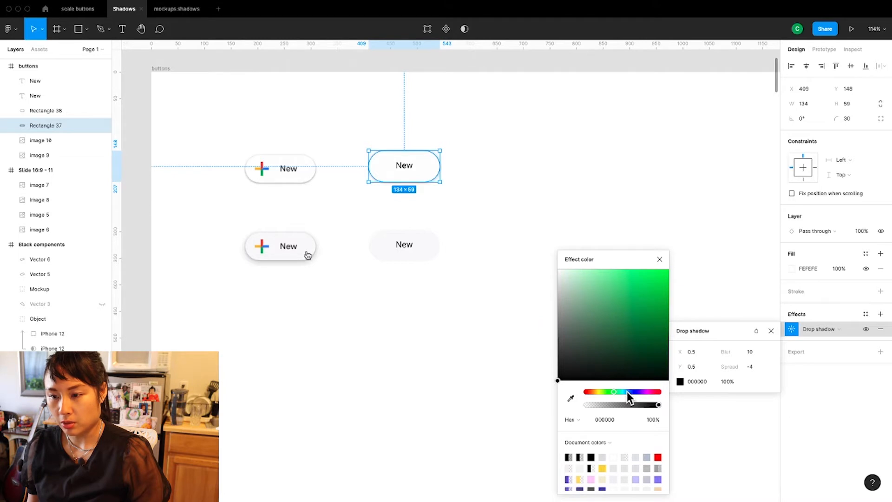
{"action": "left_click", "coordinate": [631, 392]}
{"action": "left_click", "coordinate": [552, 372]}
{"action": "left_click", "coordinate": [426, 177]}
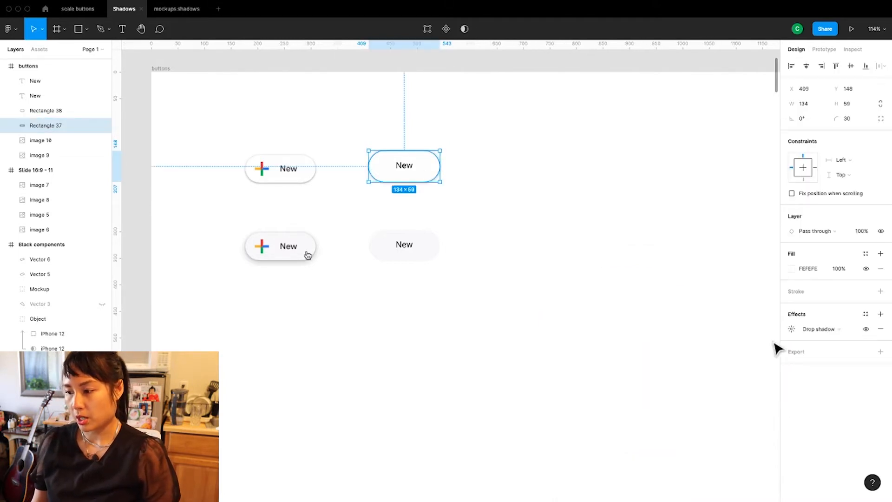
{"action": "left_click", "coordinate": [791, 328]}
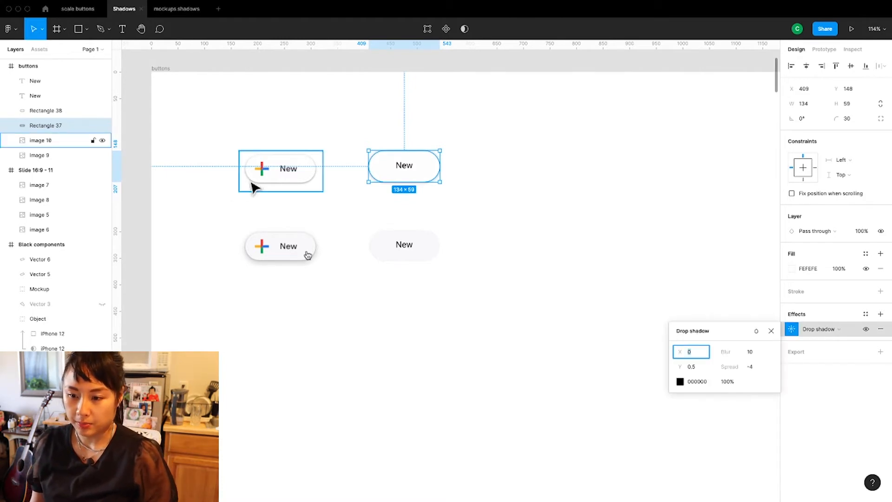
{"action": "left_click", "coordinate": [348, 219]}
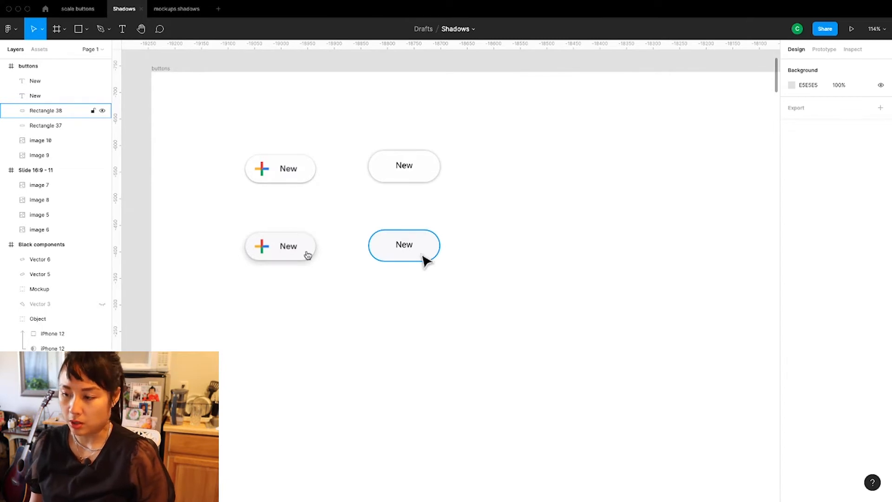
Add a drop shadow to the lower plain New button's rectangle and set its spread to 3.
{"action": "left_click", "coordinate": [426, 260]}
{"action": "left_click", "coordinate": [880, 314]}
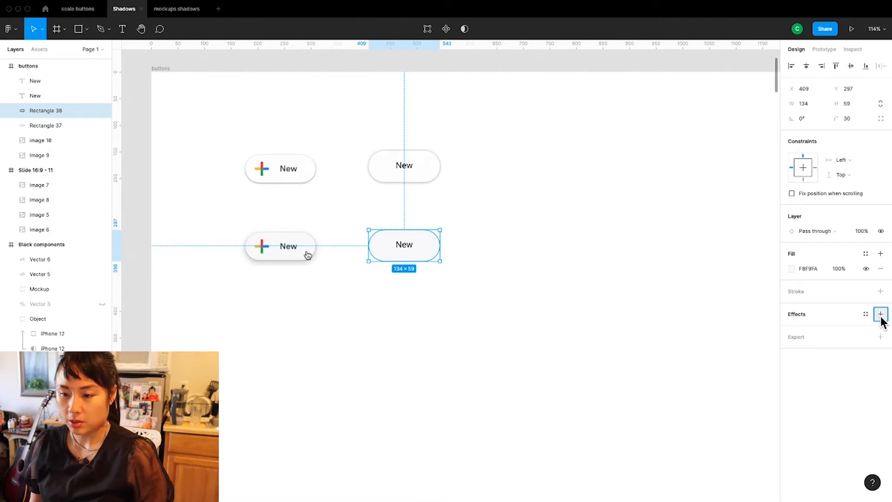
{"action": "left_click", "coordinate": [720, 361]}
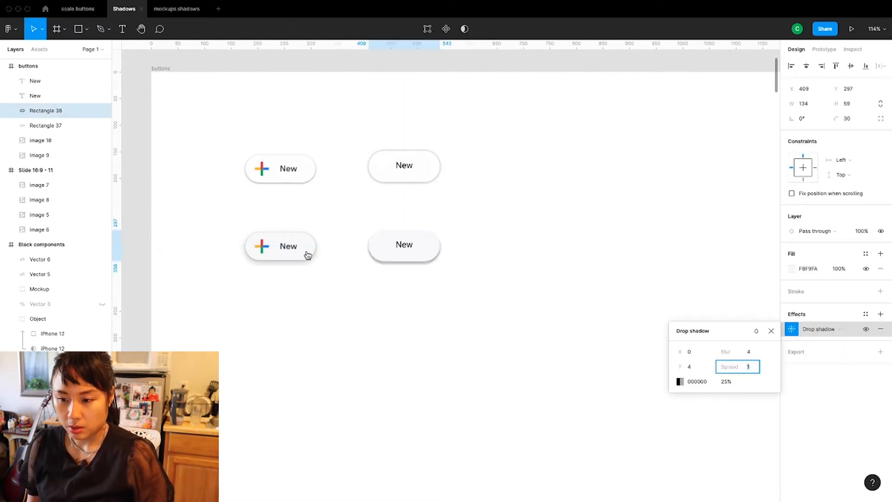
{"action": "key", "text": "Up"}
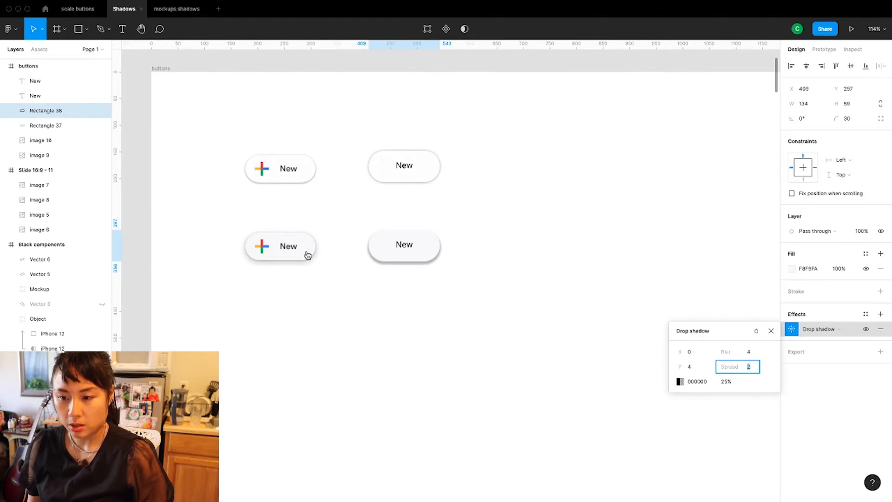
{"action": "key", "text": "Up"}
Increase the lower button's shadow blur to 8.
{"action": "left_click", "coordinate": [753, 353]}
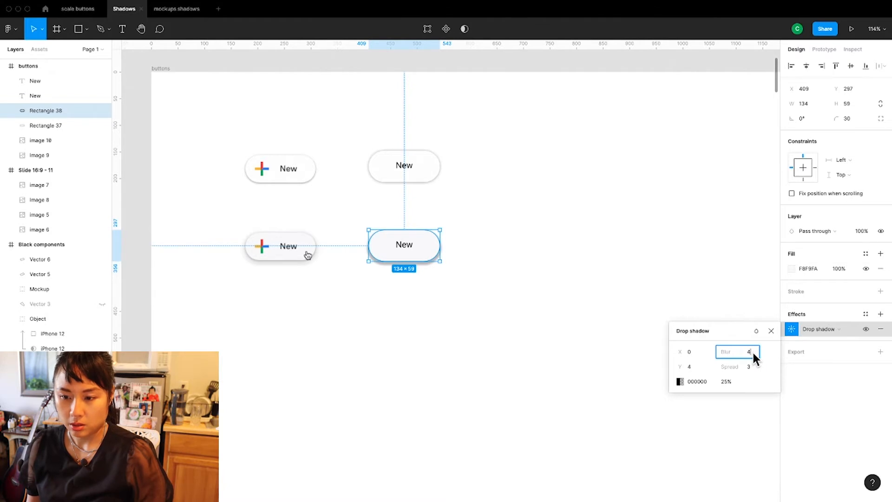
{"action": "key", "text": "Up"}
{"action": "key", "text": "Up"}
{"action": "key", "text": "Up"}
{"action": "key", "text": "Up"}
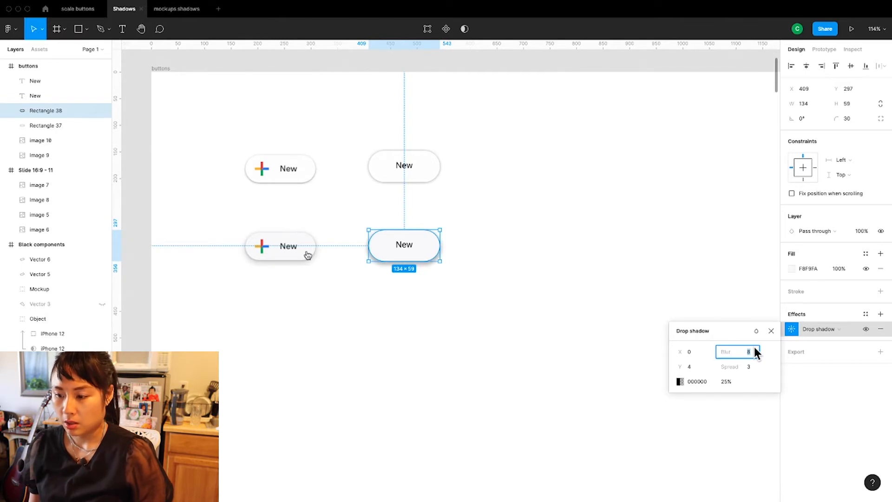
Reduce the opacity of the lower New button's shadow color to 13%.
{"action": "left_click", "coordinate": [680, 381]}
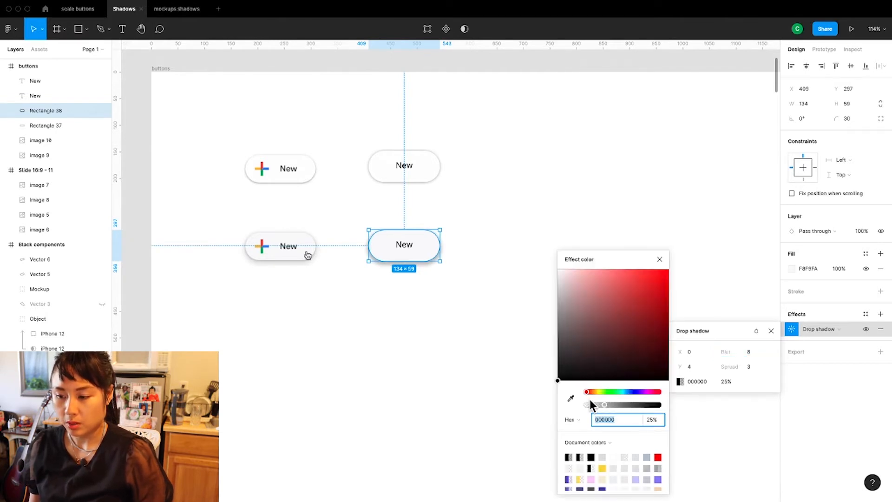
{"action": "left_click_drag", "start_coordinate": [590, 402], "coordinate": [595, 405]}
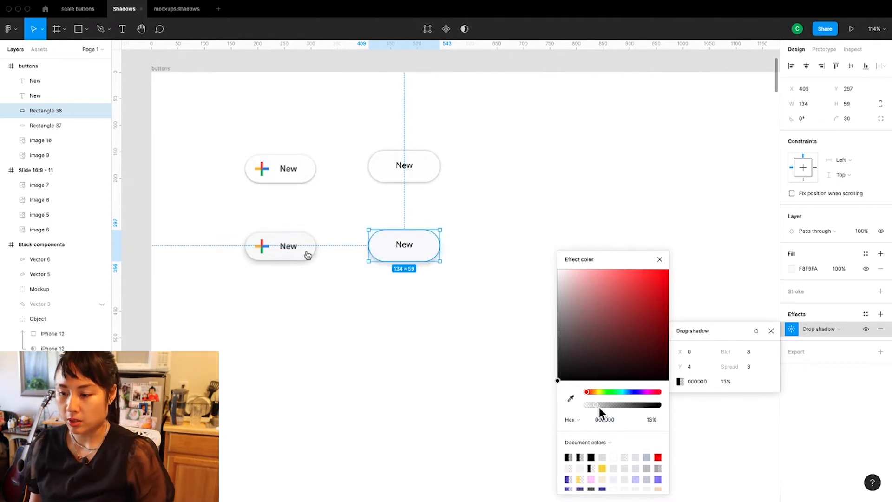
{"action": "left_click", "coordinate": [447, 332]}
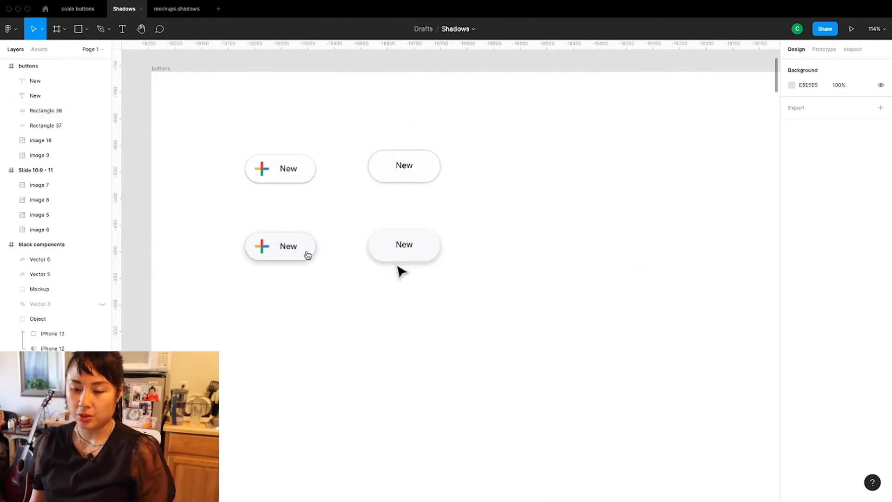
{"action": "left_click", "coordinate": [162, 68]}
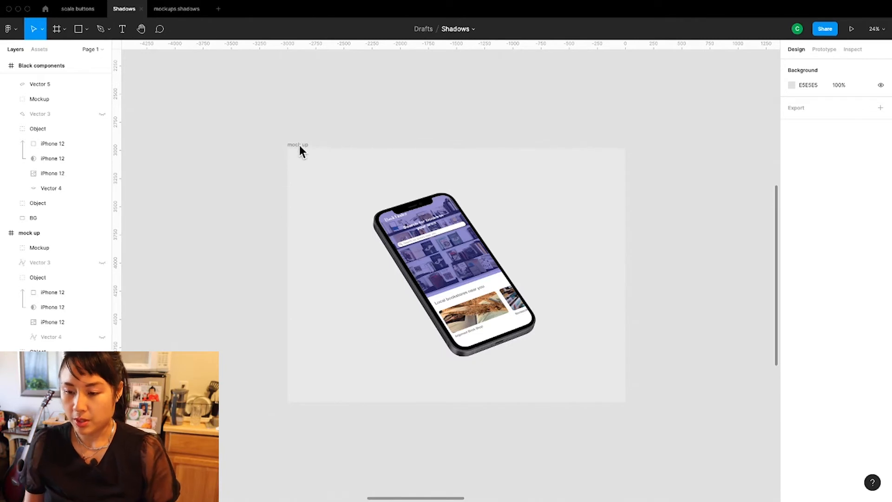
Draw a closed triangle of about 900 × 557 beside the phone's lower edge in the mock up frame and give it a C4C4C4 fill.
{"action": "left_click", "coordinate": [346, 363]}
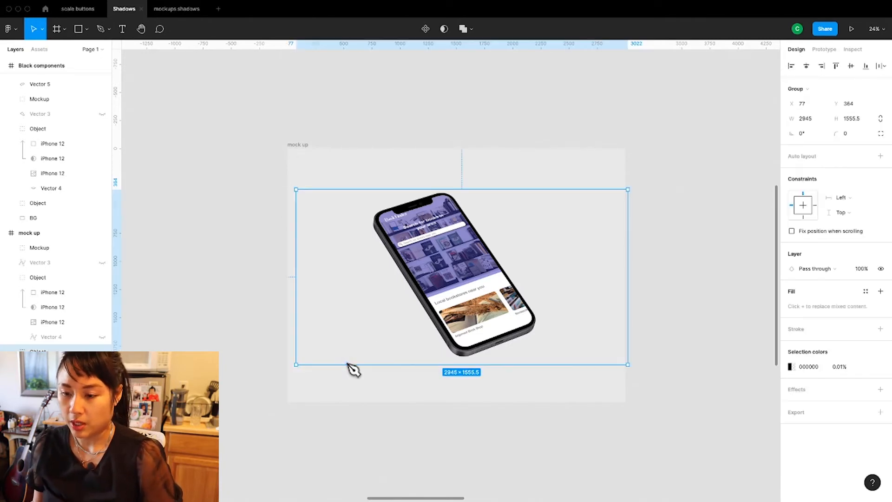
{"action": "key", "text": "p"}
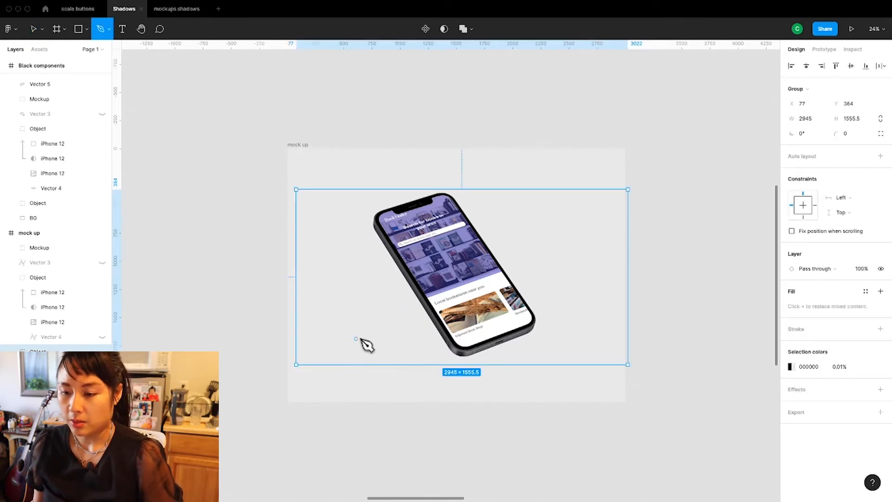
{"action": "left_click", "coordinate": [370, 337]}
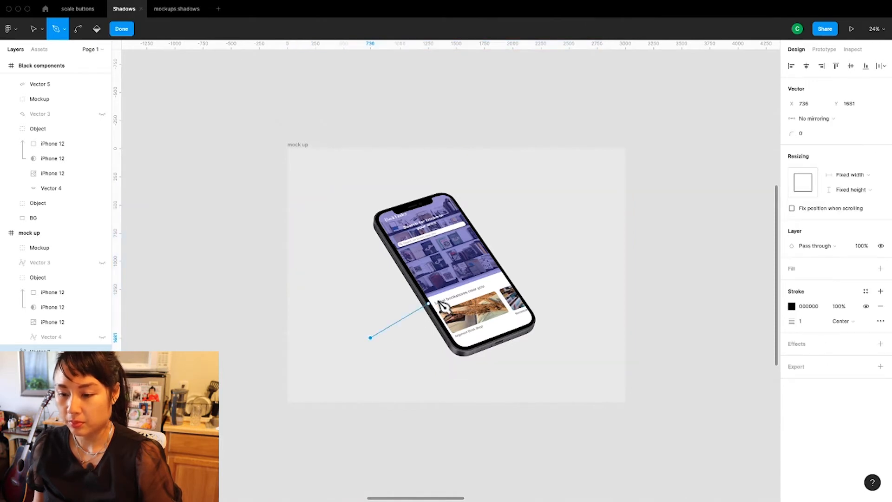
{"action": "left_click", "coordinate": [437, 301]}
{"action": "left_click", "coordinate": [471, 363]}
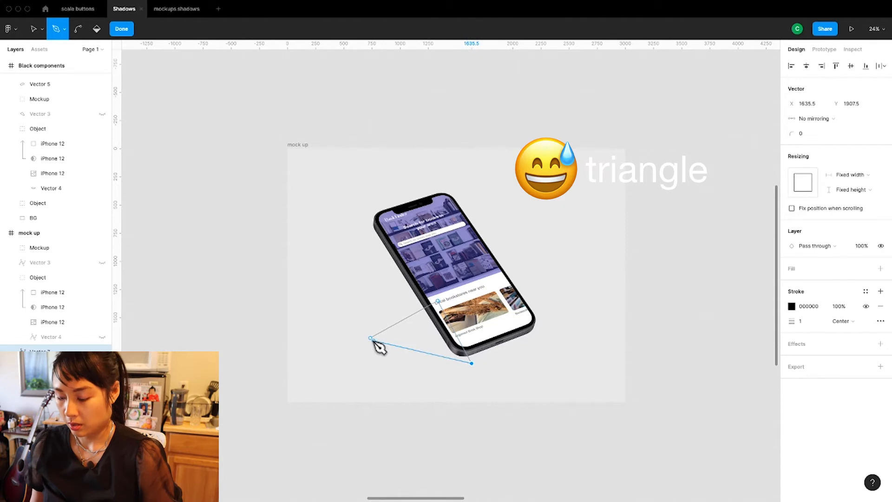
{"action": "left_click", "coordinate": [370, 338]}
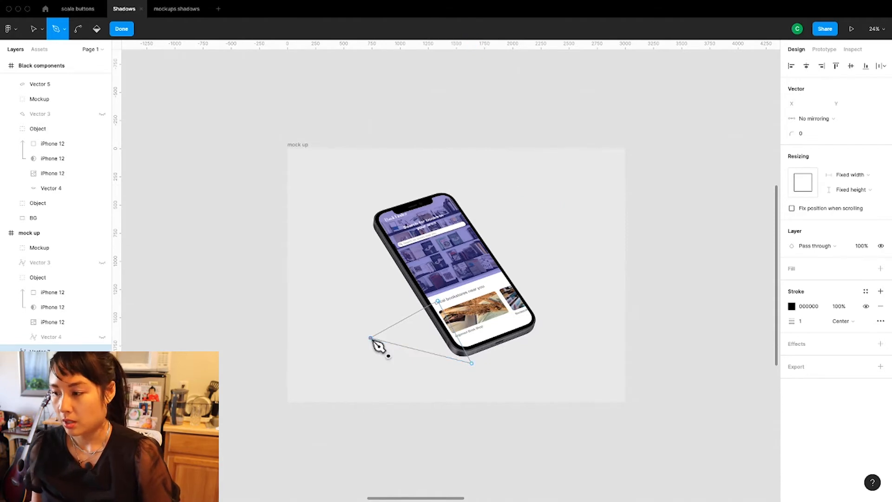
{"action": "key", "text": "Escape"}
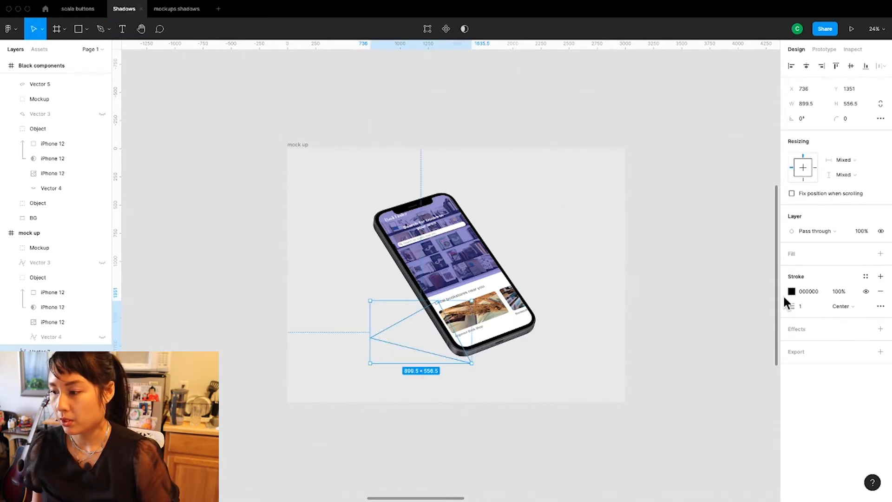
{"action": "left_click", "coordinate": [880, 254]}
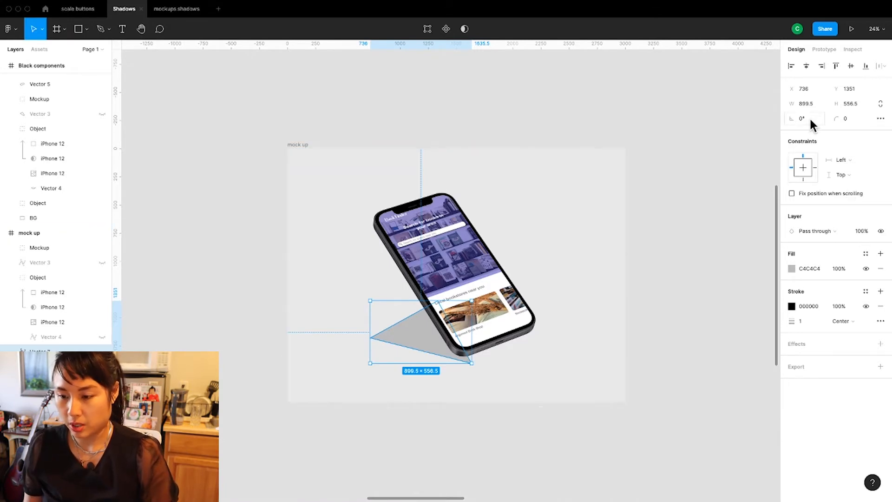
{"action": "type", "text": "30"}
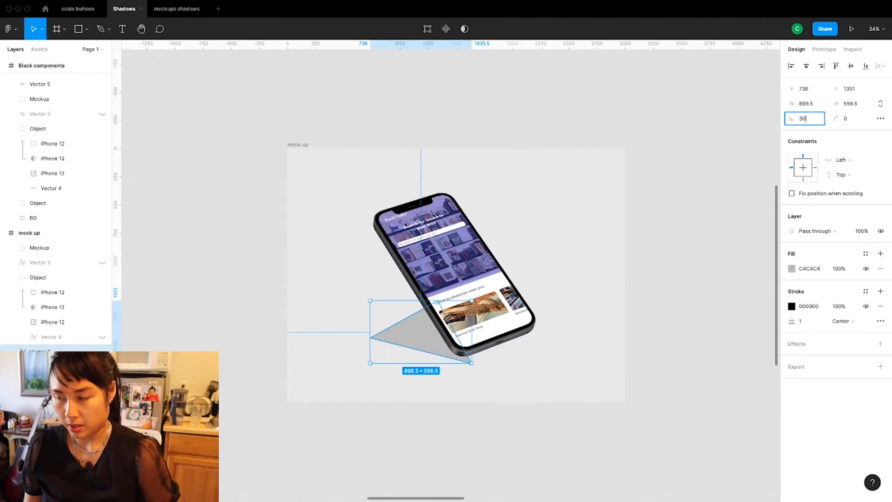
{"action": "key", "text": "Return"}
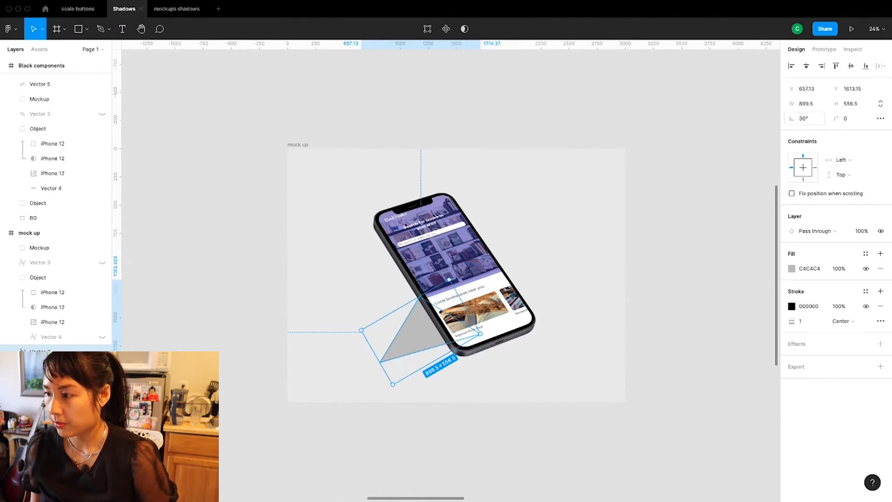
{"action": "key", "text": "super+z"}
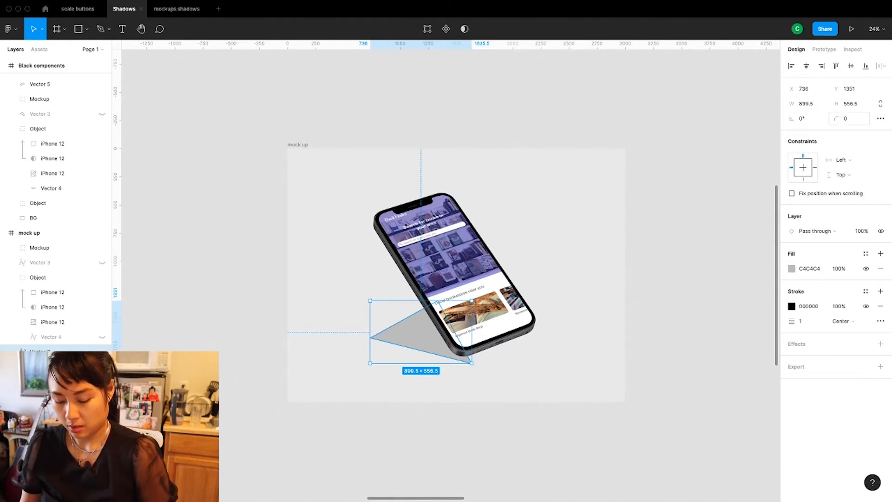
Round the triangle's corners, trying a radius of 30 and settling on 50.
{"action": "left_click", "coordinate": [848, 119]}
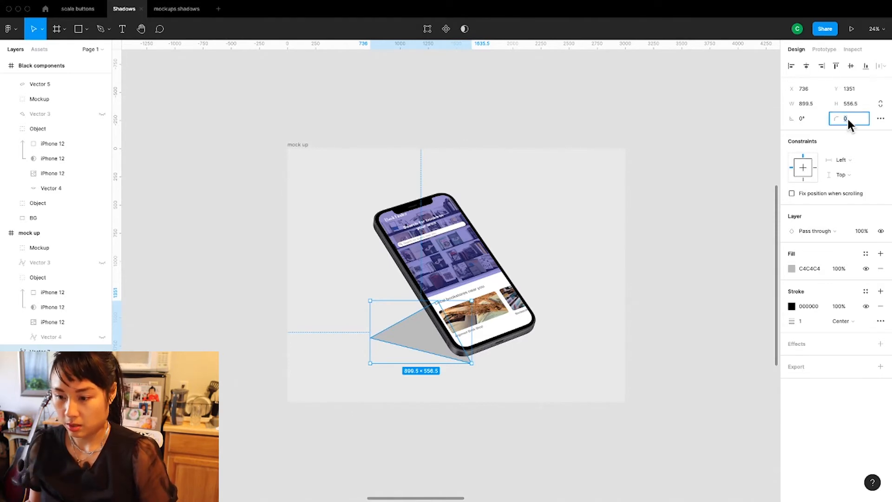
{"action": "type", "text": "30"}
{"action": "key", "text": "Return"}
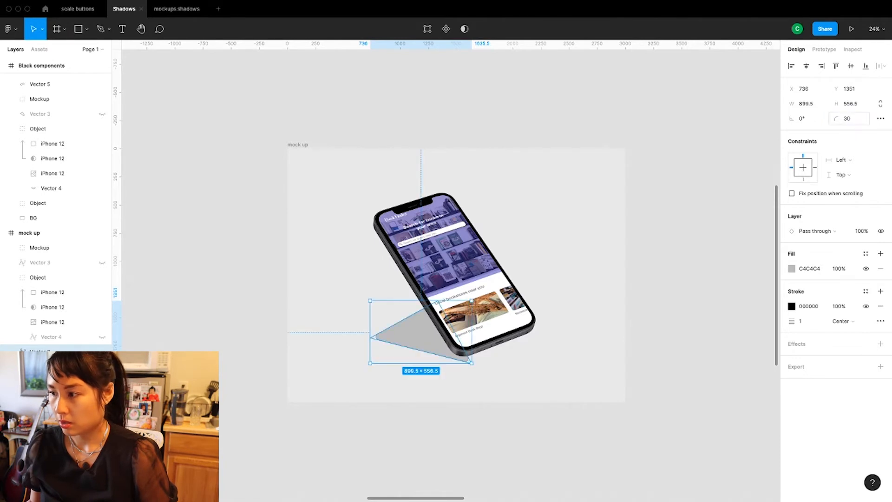
{"action": "left_click", "coordinate": [849, 120]}
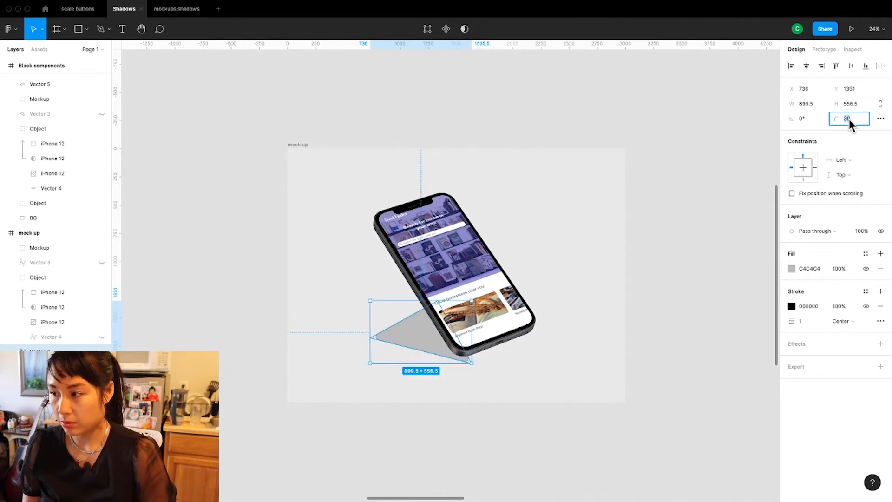
{"action": "type", "text": "50"}
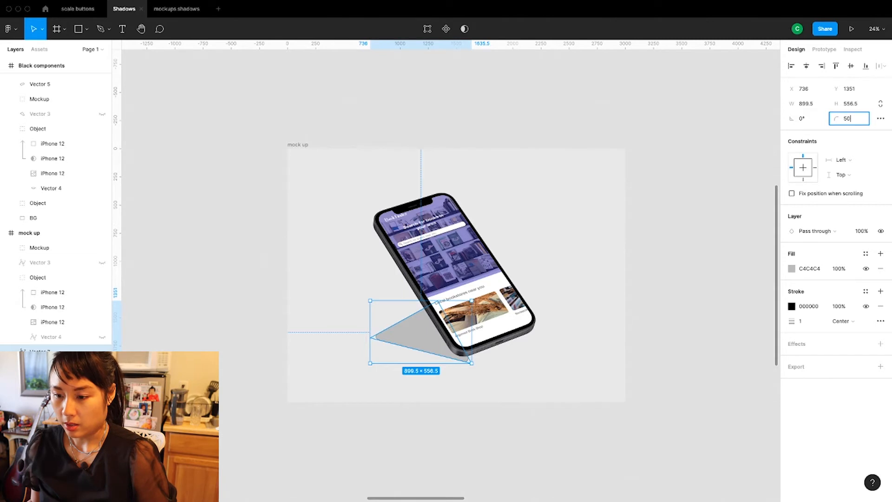
{"action": "key", "text": "Return"}
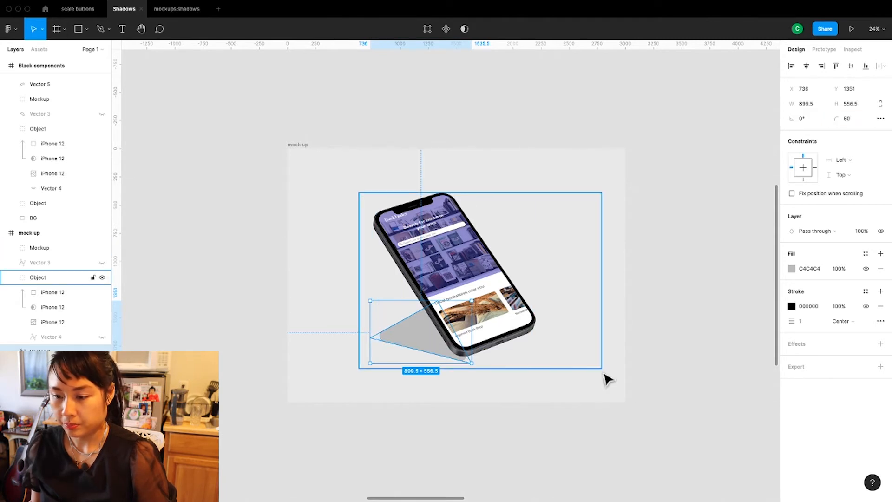
{"action": "left_click", "coordinate": [606, 413]}
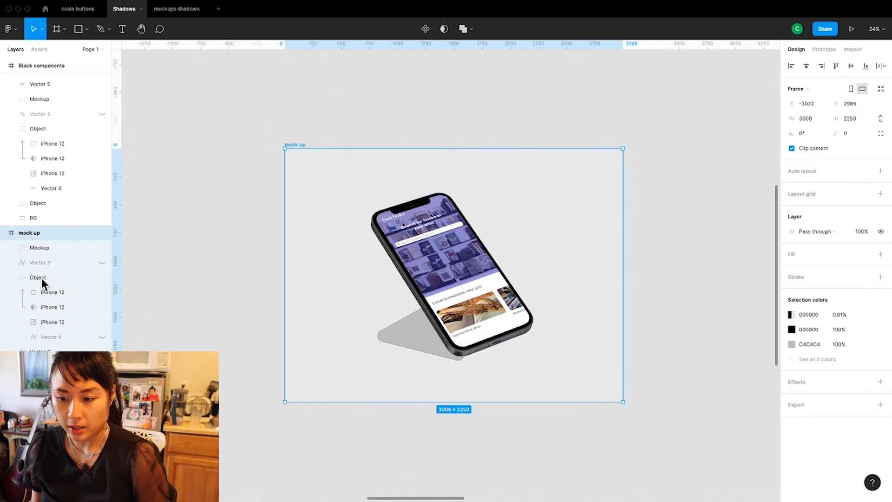
Find the new triangle's layer in the mock up frame and rename it Shadow.
{"action": "left_click", "coordinate": [41, 279]}
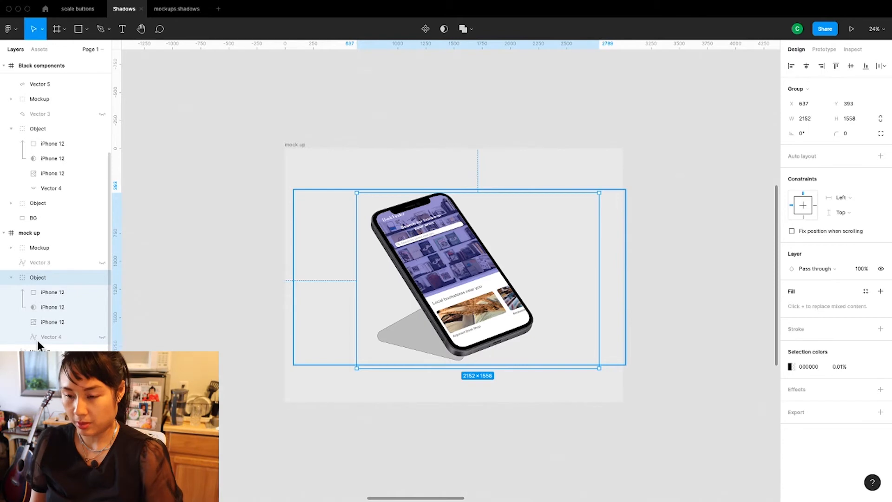
{"action": "left_click", "coordinate": [40, 262]}
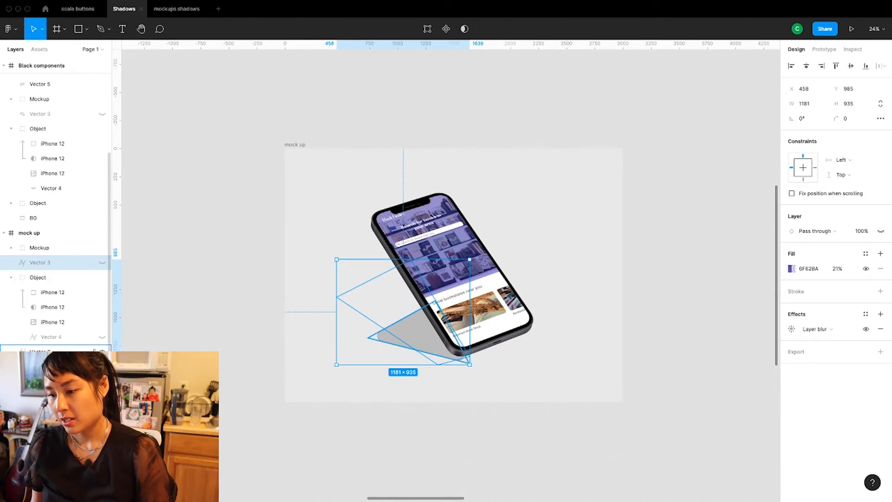
{"action": "left_click", "coordinate": [40, 350]}
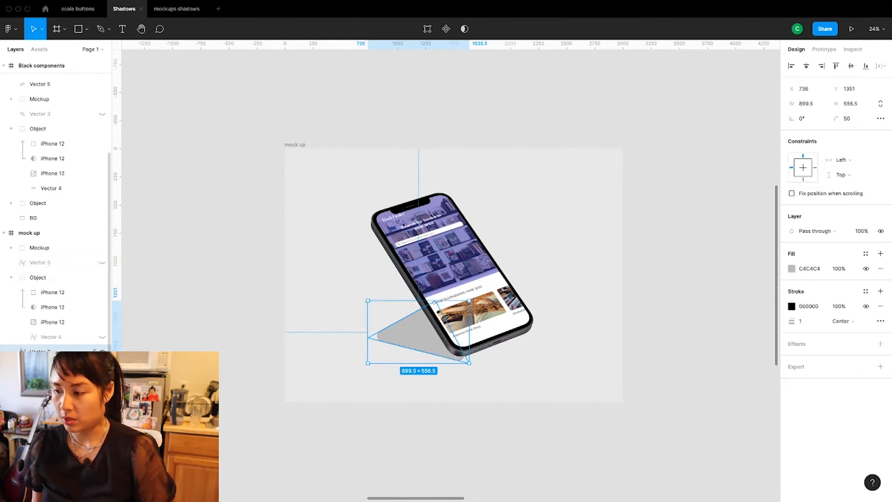
{"action": "double_click", "coordinate": [40, 350]}
{"action": "type", "text": "Shadow"}
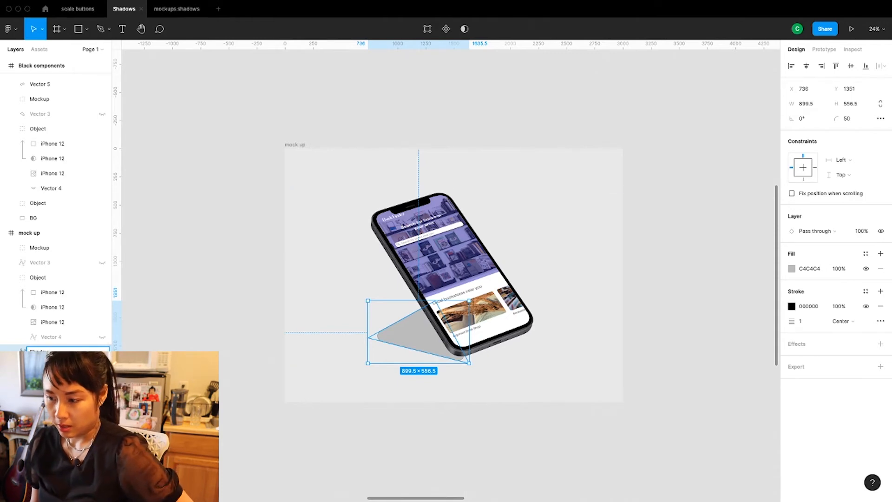
{"action": "key", "text": "Return"}
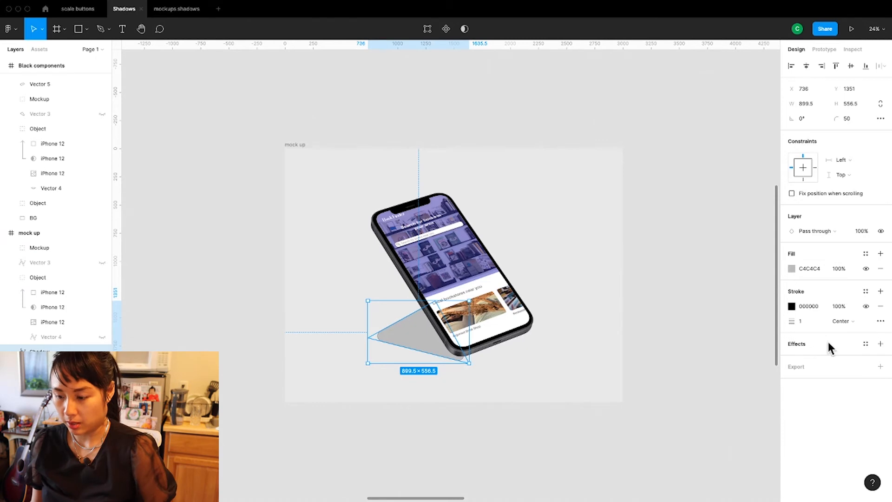
Add an effect to the Shadow triangle, change its type to Layer blur and set the blur to 8.
{"action": "left_click", "coordinate": [838, 349]}
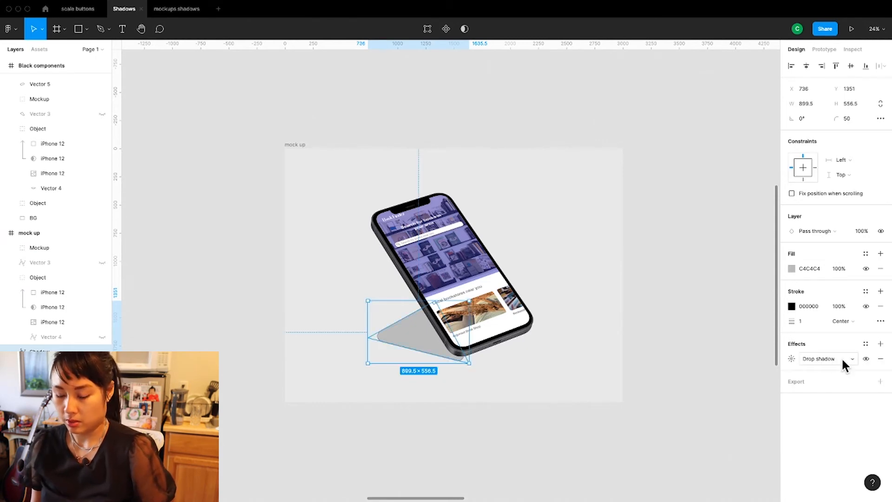
{"action": "left_click", "coordinate": [851, 358]}
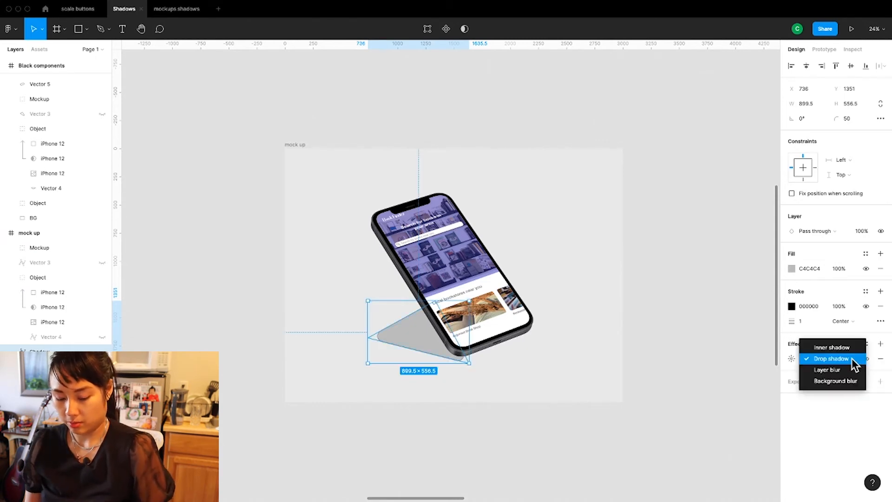
{"action": "left_click", "coordinate": [818, 368]}
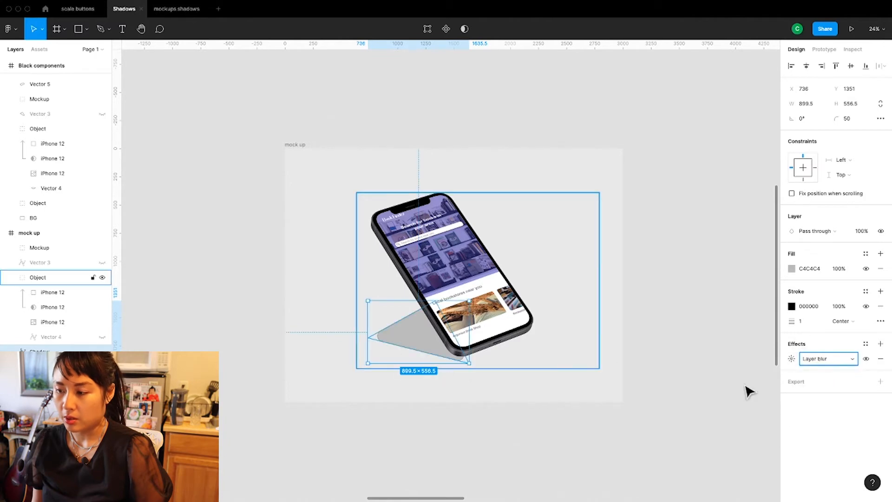
{"action": "left_click", "coordinate": [791, 358]}
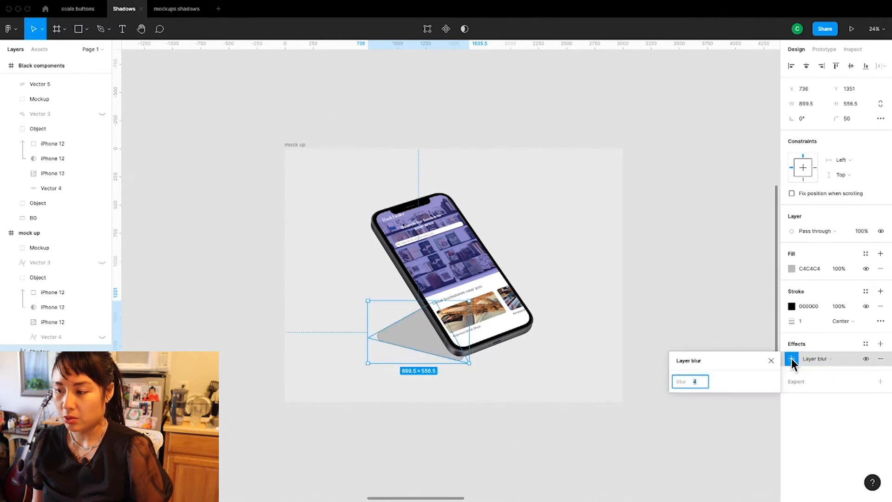
{"action": "double_click", "coordinate": [701, 383]}
{"action": "type", "text": "8"}
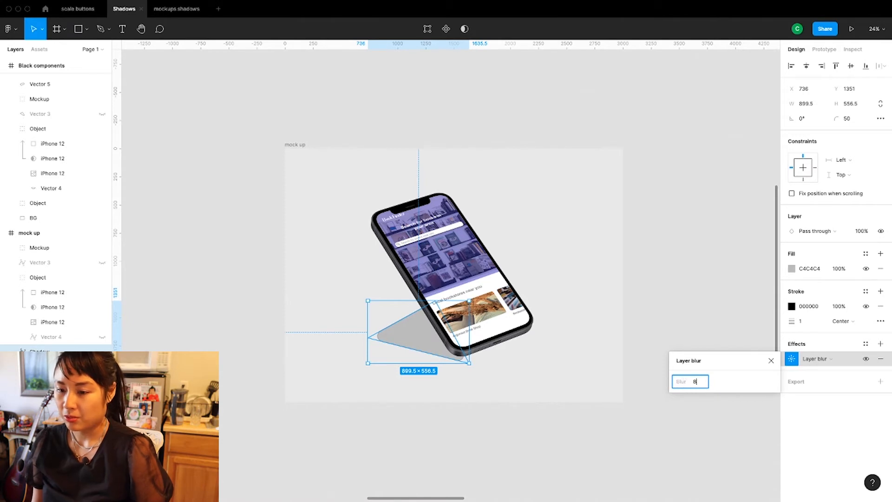
{"action": "key", "text": "Return"}
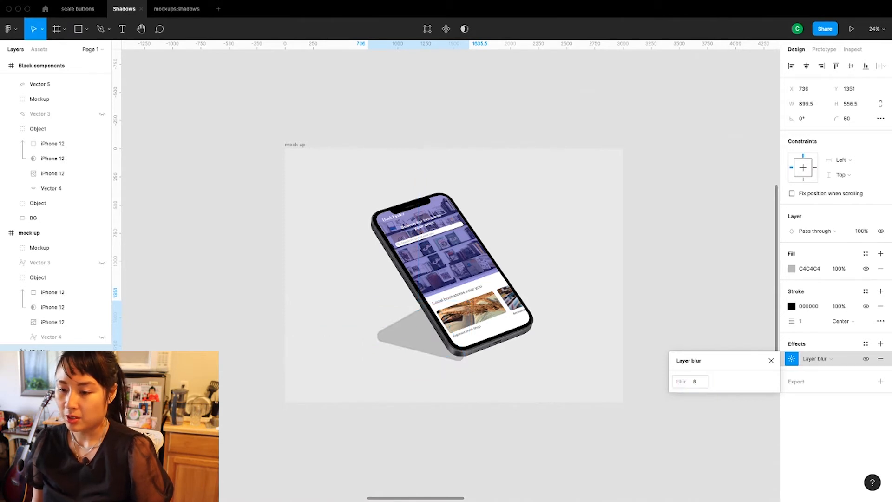
Increase the Shadow triangle's layer blur to 40 and fine-tune it to 48.
{"action": "left_click", "coordinate": [691, 382]}
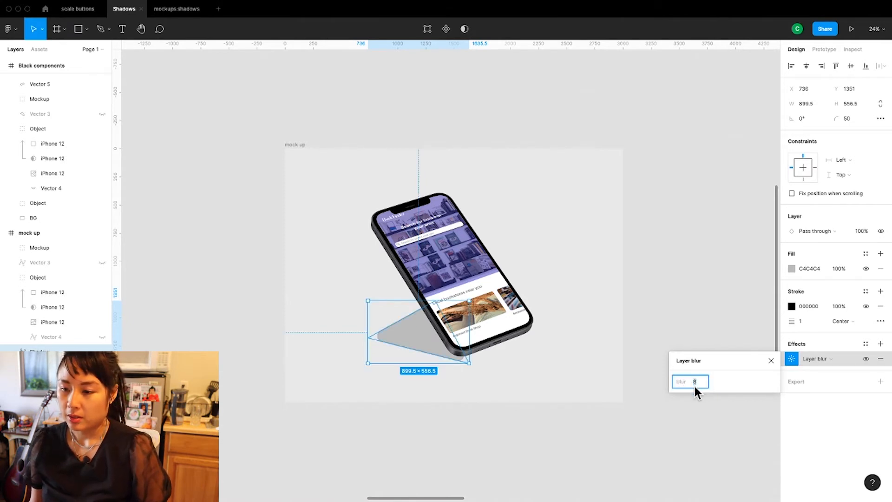
{"action": "type", "text": "40"}
{"action": "key", "text": "Return"}
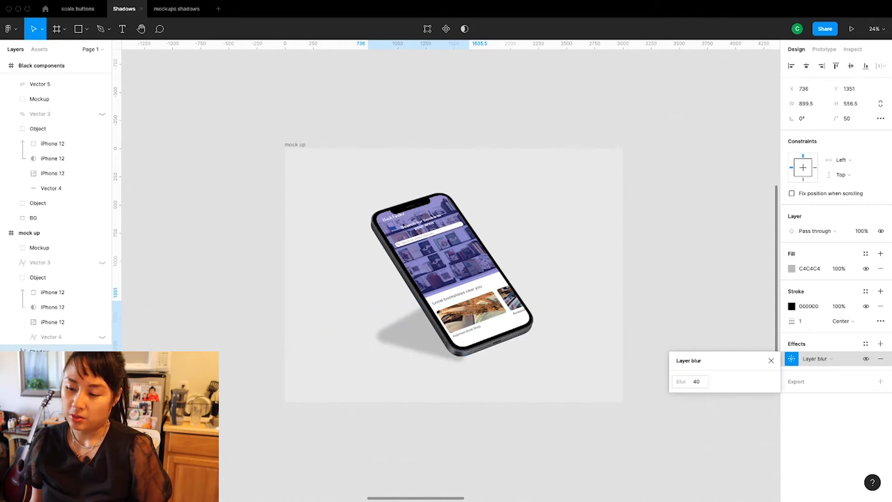
{"action": "left_click", "coordinate": [699, 383]}
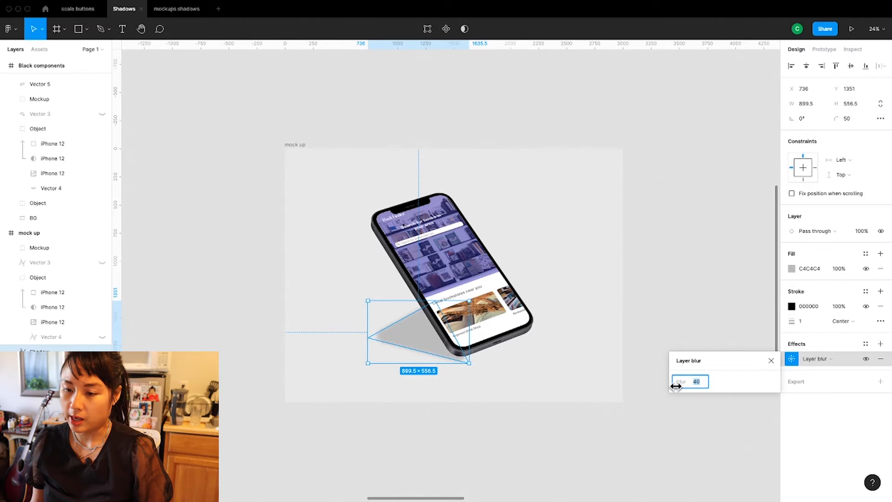
{"action": "left_click_drag", "start_coordinate": [675, 386], "coordinate": [680, 386]}
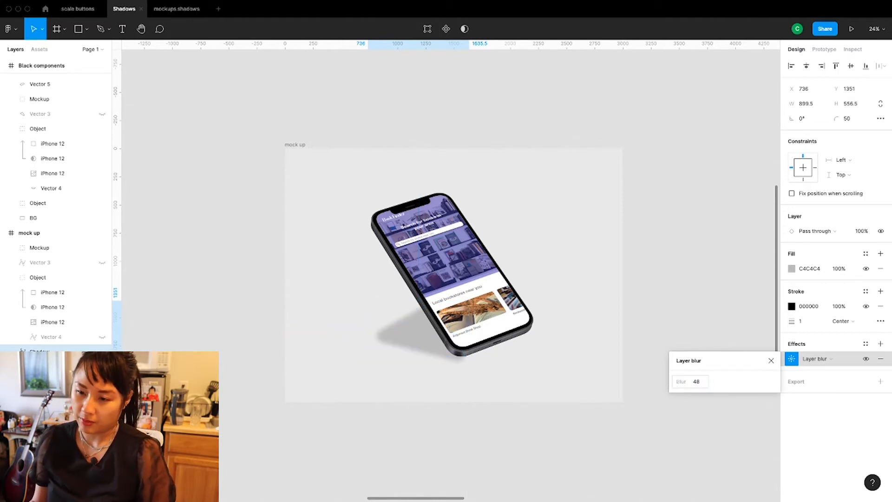
Remove the Shadow triangle's black stroke and shift its gray fill to a muted violet, A9A5BA.
{"action": "left_click", "coordinate": [775, 361]}
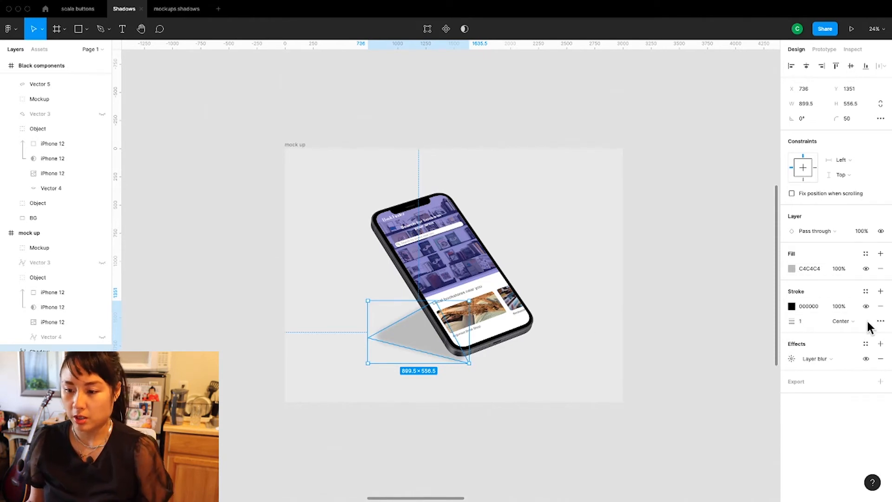
{"action": "left_click", "coordinate": [880, 306]}
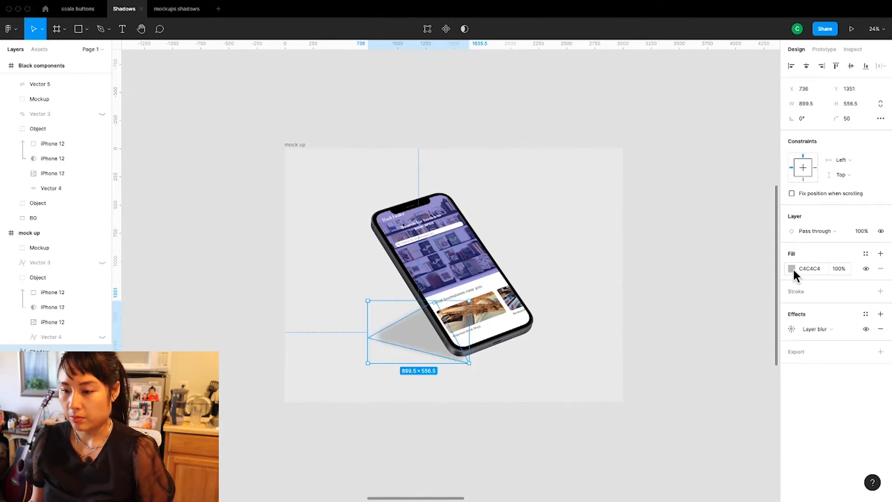
{"action": "left_click", "coordinate": [792, 268]}
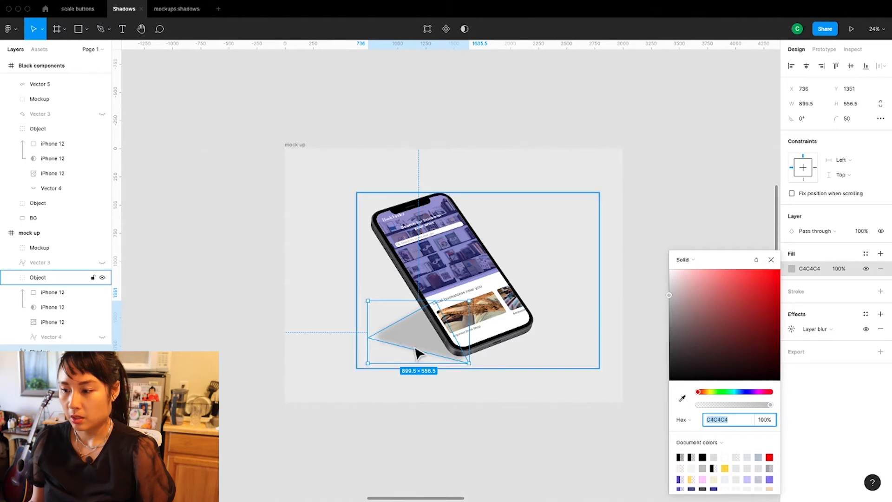
{"action": "left_click_drag", "start_coordinate": [697, 391], "coordinate": [745, 395]}
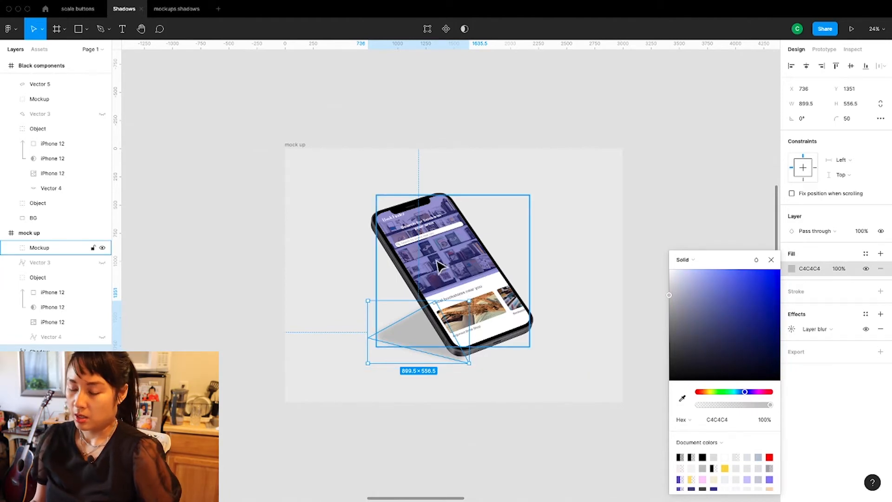
{"action": "left_click", "coordinate": [748, 396]}
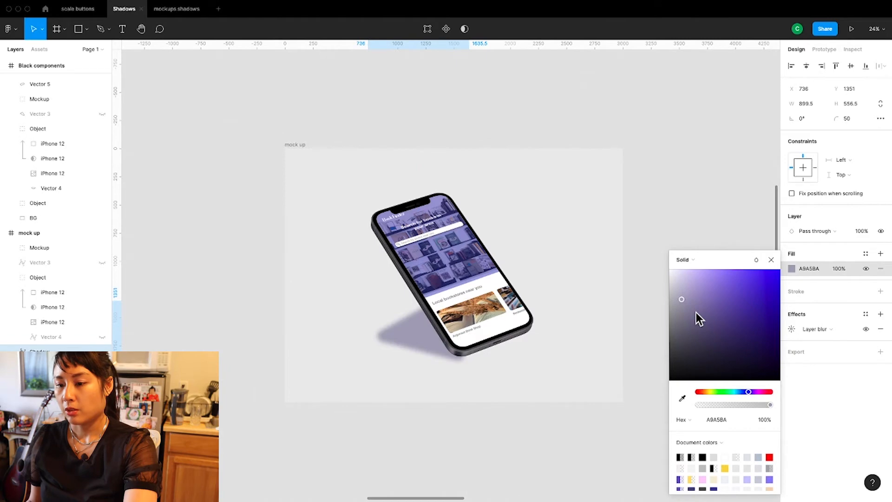
Try darker and more saturated violets on the Shadow triangle's fill, including 4D4376, 8D7FC6, 9992B1, 08031E and 554498.
{"action": "left_click_drag", "start_coordinate": [683, 323], "coordinate": [718, 331]}
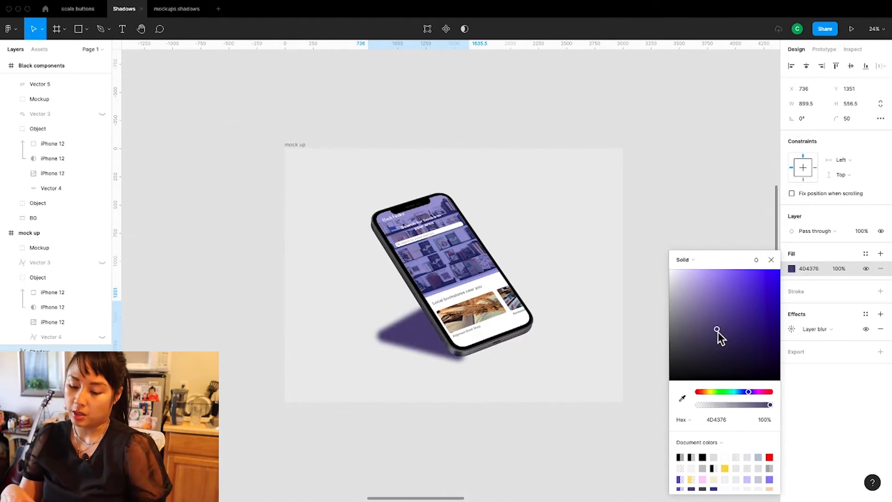
{"action": "left_click_drag", "start_coordinate": [718, 332], "coordinate": [709, 297]}
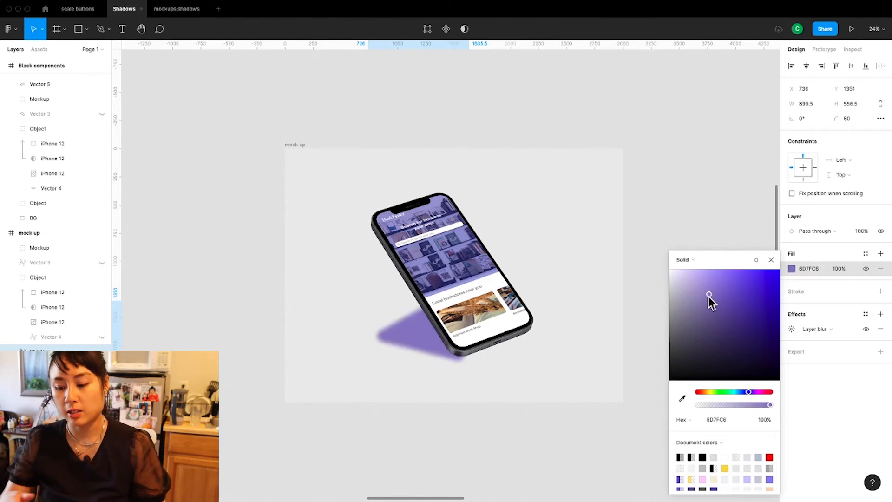
{"action": "left_click_drag", "start_coordinate": [709, 297], "coordinate": [689, 305]}
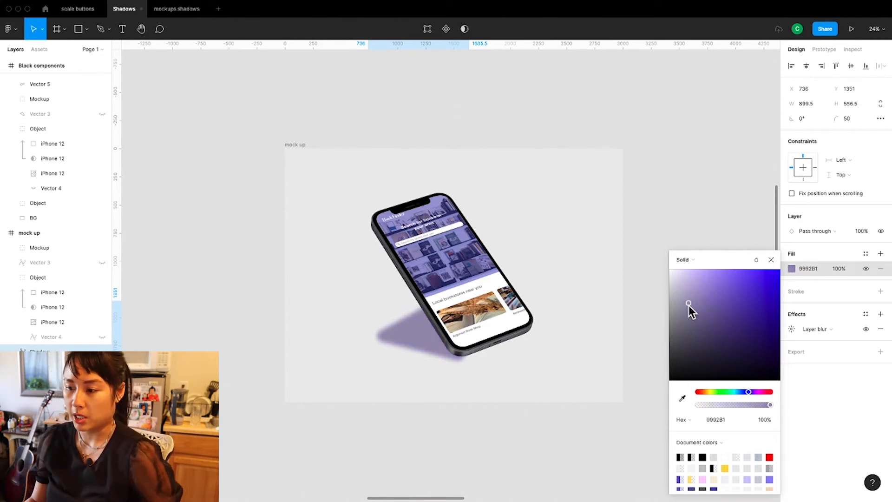
{"action": "left_click_drag", "start_coordinate": [723, 330], "coordinate": [782, 377]}
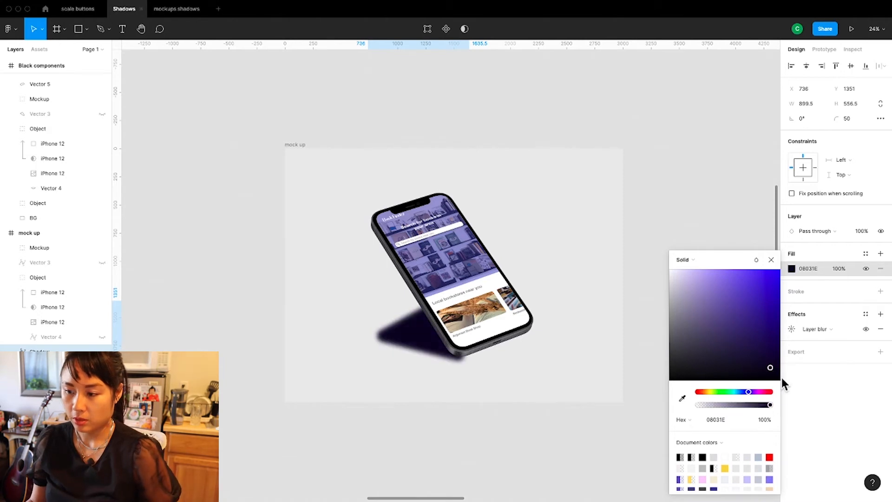
{"action": "left_click", "coordinate": [763, 361]}
{"action": "left_click_drag", "start_coordinate": [751, 342], "coordinate": [731, 314]}
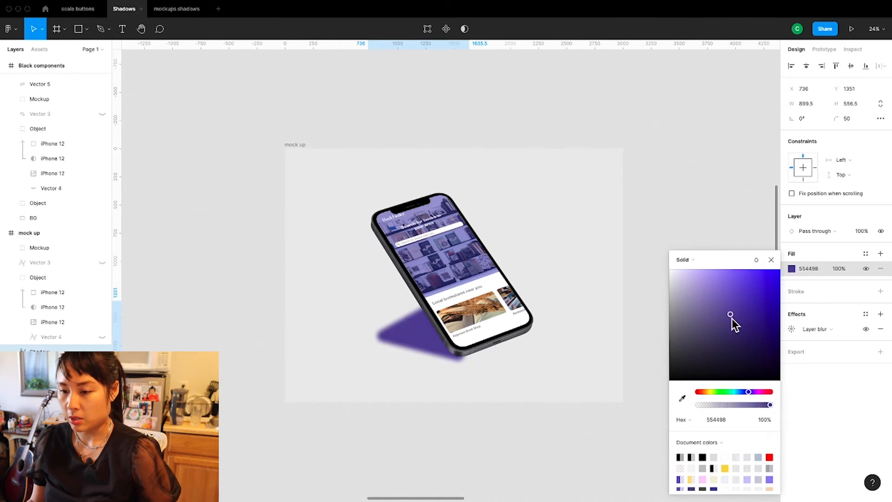
Tone the Shadow triangle's fill down through 958FAE and 9B96AF to a paler grayish violet.
{"action": "left_click_drag", "start_coordinate": [731, 319], "coordinate": [689, 306]}
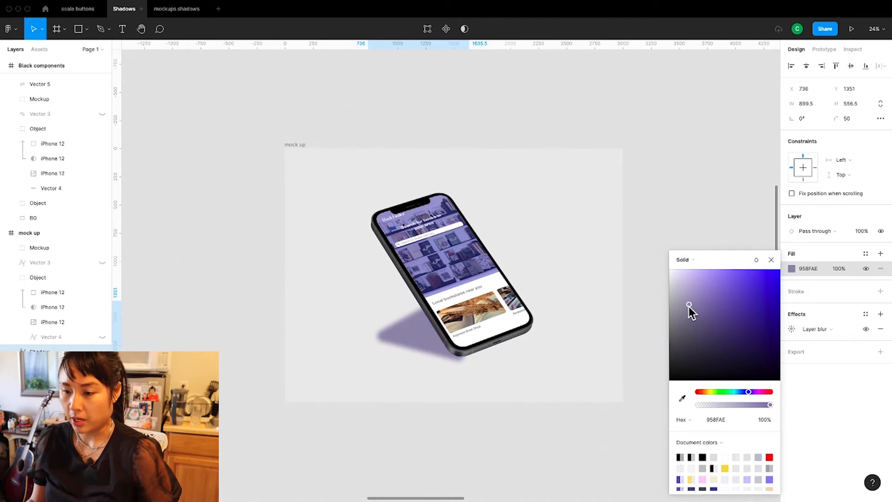
{"action": "left_click_drag", "start_coordinate": [688, 305], "coordinate": [687, 306]}
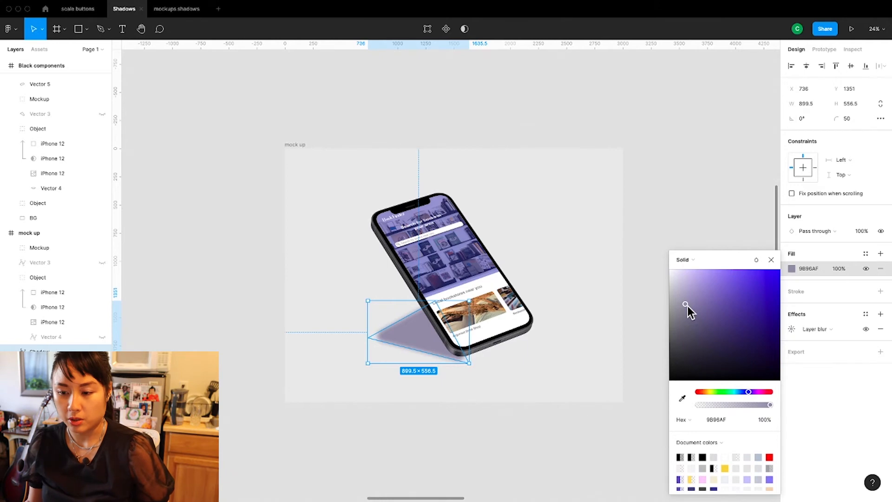
{"action": "left_click_drag", "start_coordinate": [679, 302], "coordinate": [677, 298]}
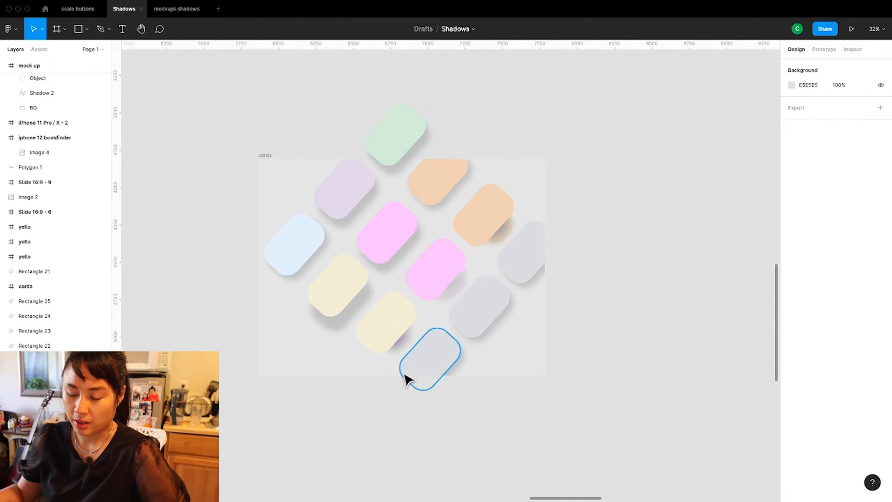
Recolor the lowest gray card in the cards frame with the cream F5F0D9 sampled from the neighboring card, and remove its drop shadow.
{"action": "scroll", "coordinate": [416, 358], "scroll_direction": "up", "scroll_amount": 5}
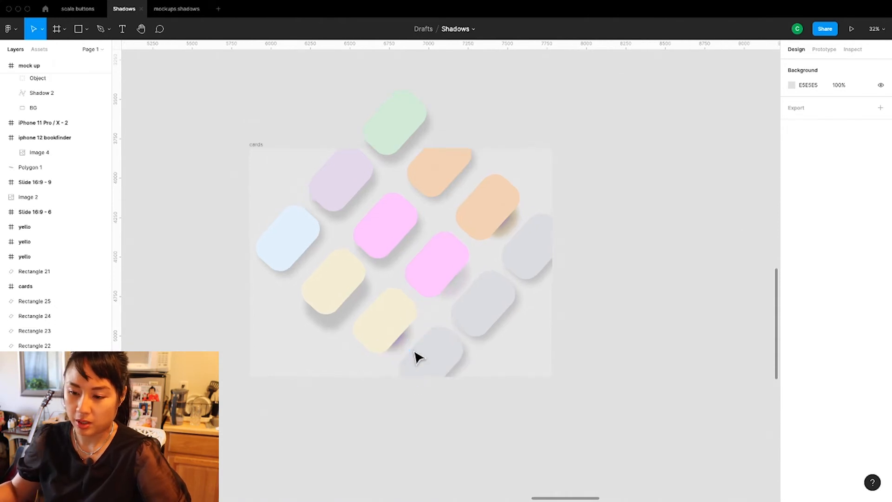
{"action": "scroll", "coordinate": [416, 357], "scroll_direction": "up", "scroll_amount": 5}
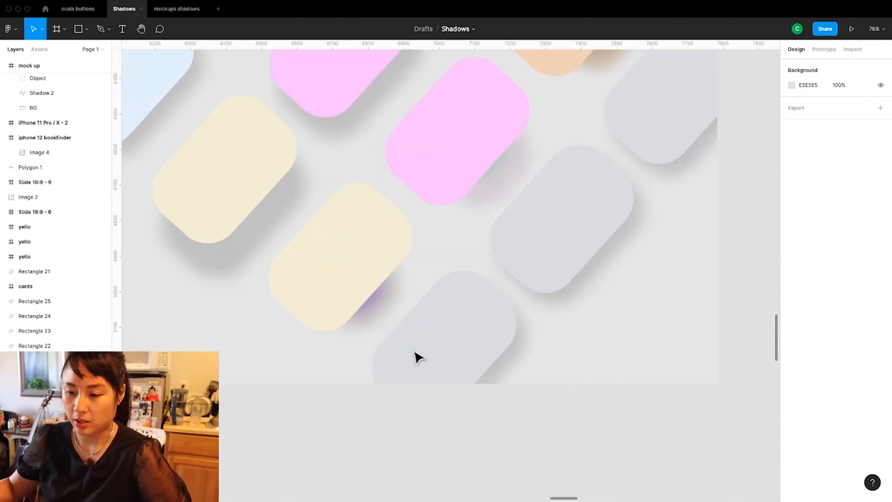
{"action": "left_click", "coordinate": [464, 341]}
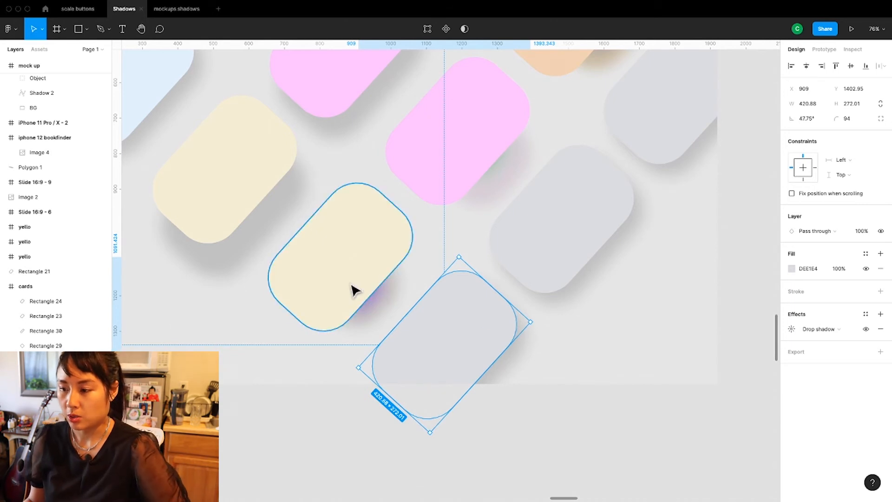
{"action": "left_click", "coordinate": [791, 269]}
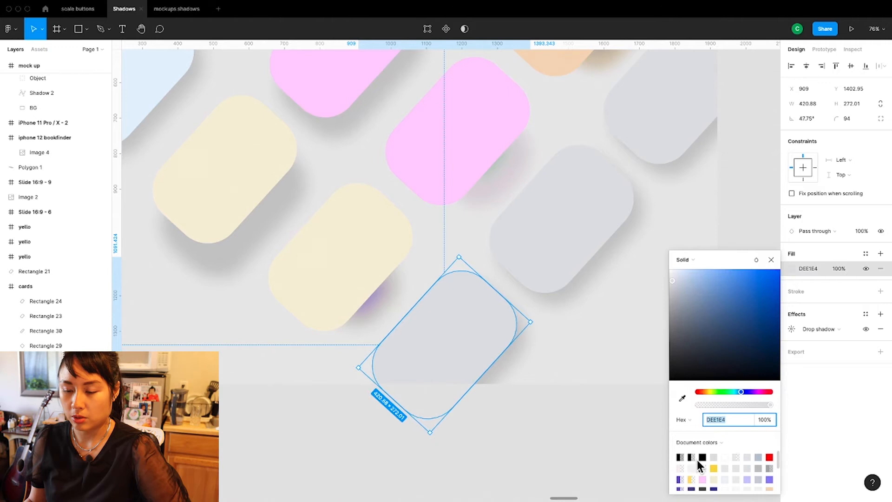
{"action": "left_click", "coordinate": [682, 398]}
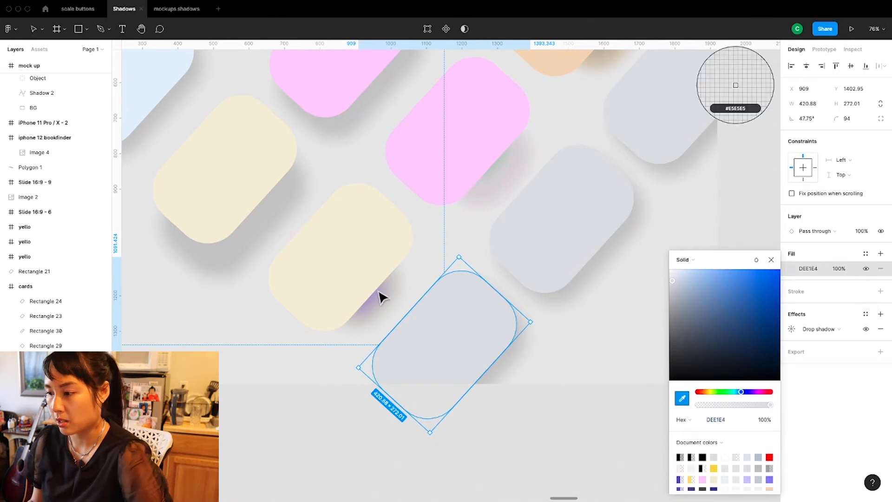
{"action": "left_click", "coordinate": [354, 280]}
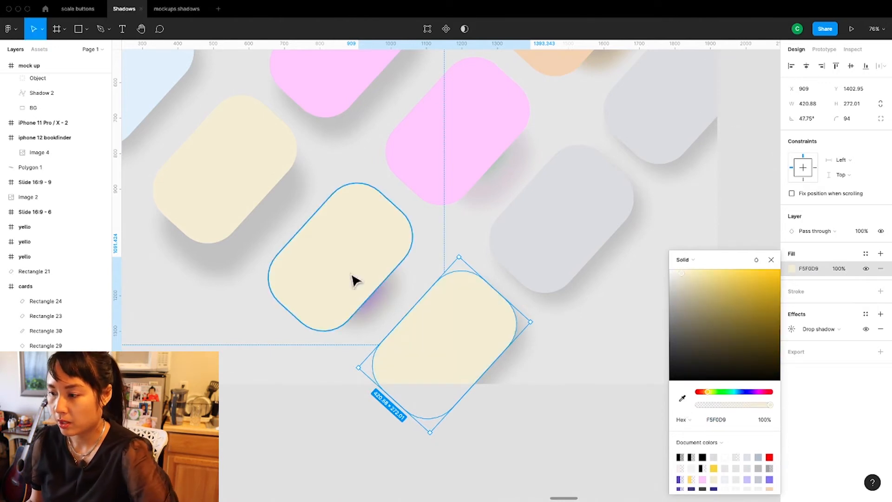
{"action": "left_click", "coordinate": [771, 259]}
{"action": "left_click", "coordinate": [880, 329]}
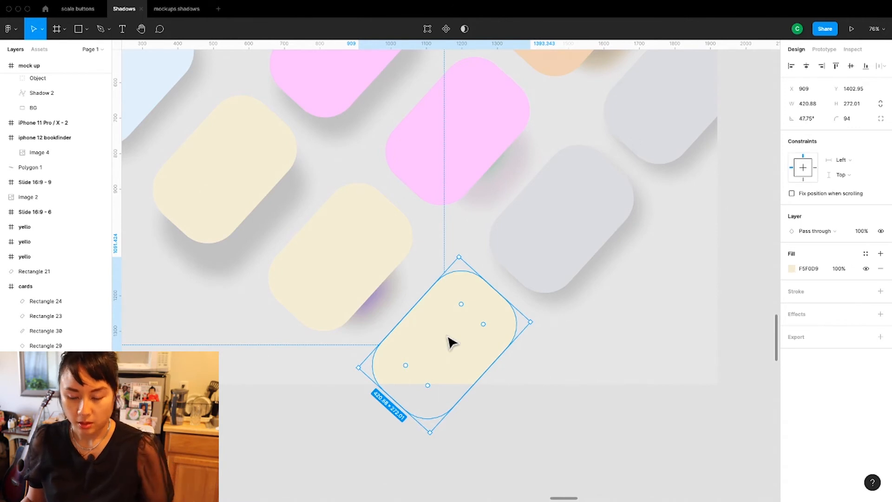
Duplicate the lowest cream card diagonally down and to the right, and move the copy beneath the original in the layer order.
{"action": "left_click_drag", "start_coordinate": [451, 342], "coordinate": [503, 372]}
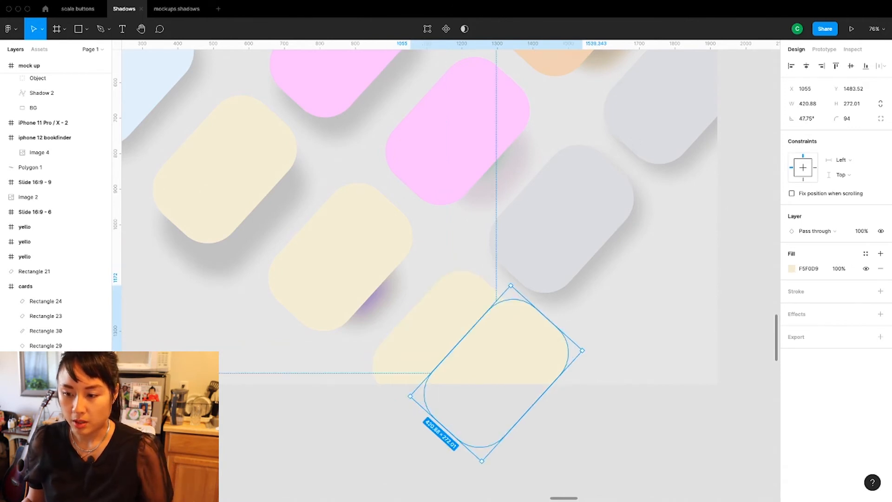
{"action": "scroll", "coordinate": [77, 207], "scroll_direction": "down", "scroll_amount": 5}
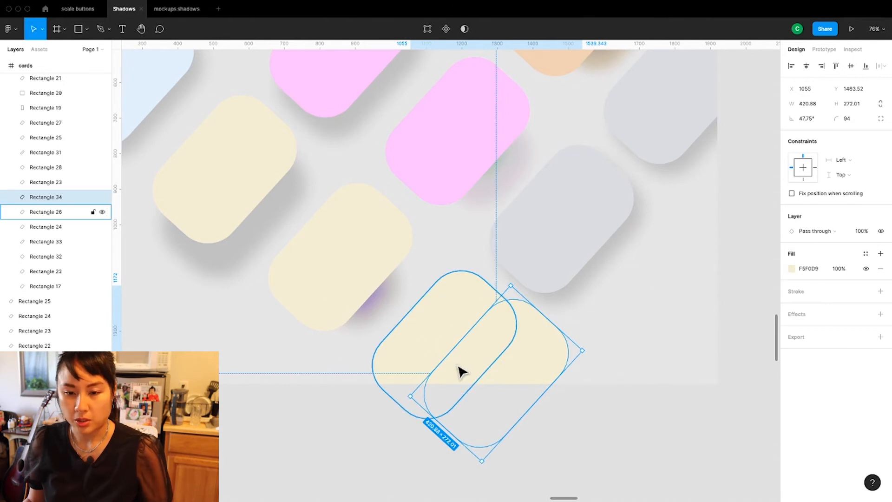
{"action": "left_click_drag", "start_coordinate": [47, 197], "coordinate": [48, 217]}
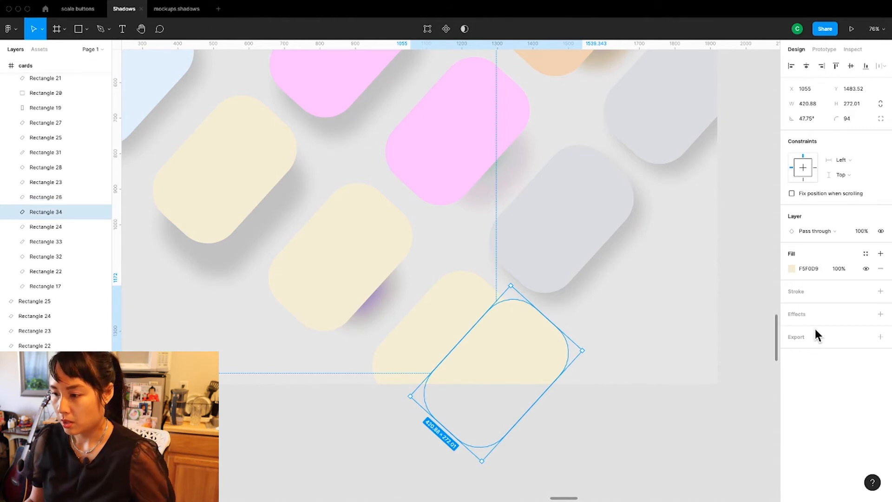
Darken the duplicated card's fill from cream to a deep olive brown, 696346.
{"action": "left_click", "coordinate": [792, 269]}
{"action": "left_click", "coordinate": [700, 305]}
{"action": "left_click", "coordinate": [710, 309]}
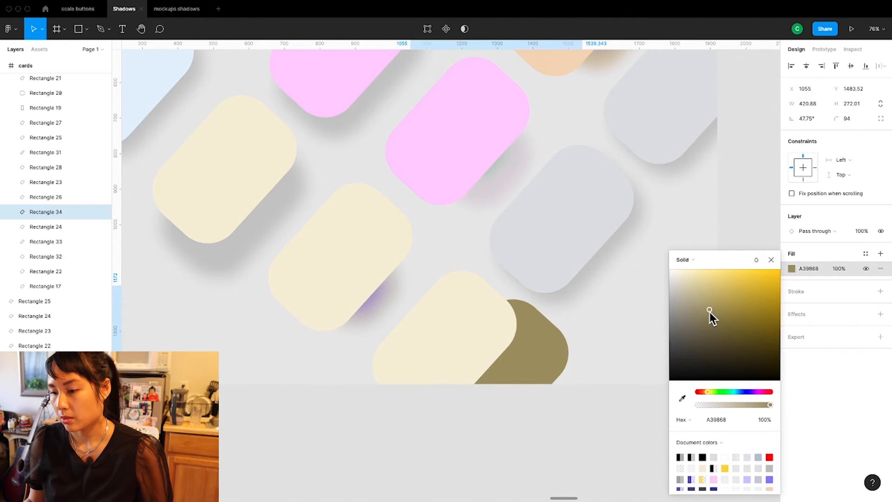
{"action": "left_click_drag", "start_coordinate": [709, 311], "coordinate": [708, 326]}
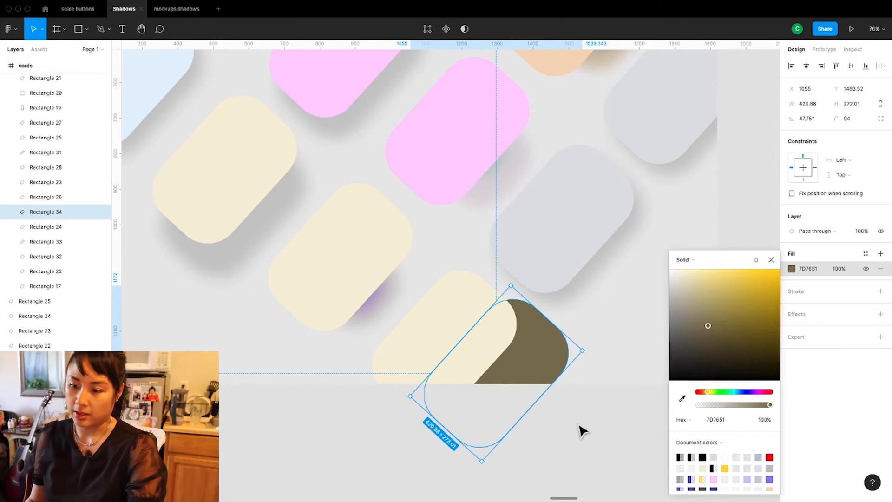
{"action": "left_click", "coordinate": [707, 335]}
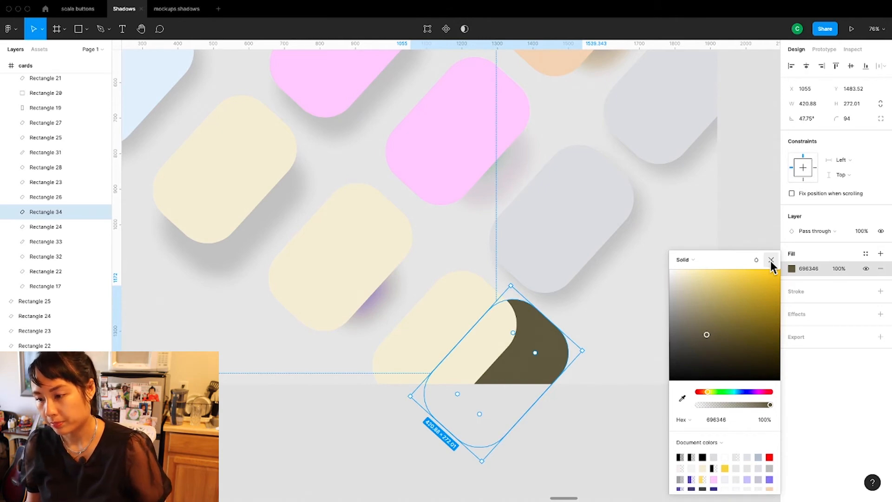
{"action": "left_click", "coordinate": [771, 260]}
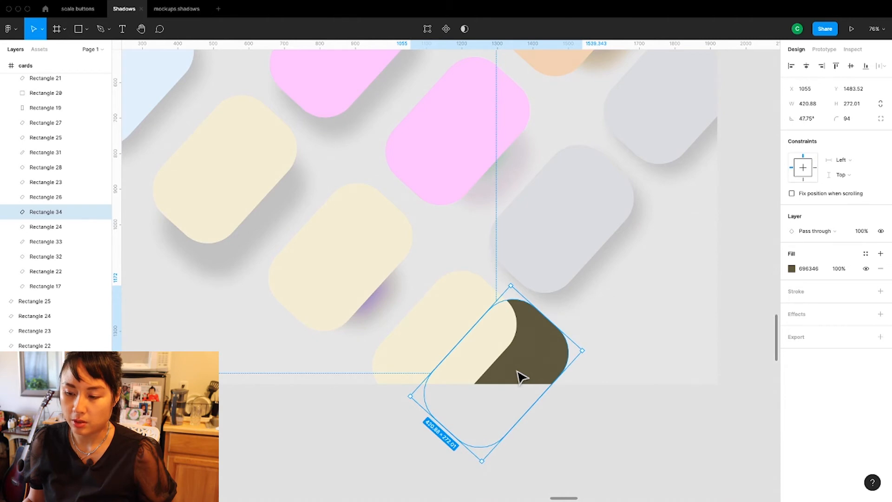
Shrink the dark copy to about 197 × 254, tuck it under the card's lower-right edge, and extend the cards frame downward.
{"action": "left_click_drag", "start_coordinate": [520, 374], "coordinate": [461, 378]}
{"action": "left_click_drag", "start_coordinate": [421, 467], "coordinate": [438, 446]}
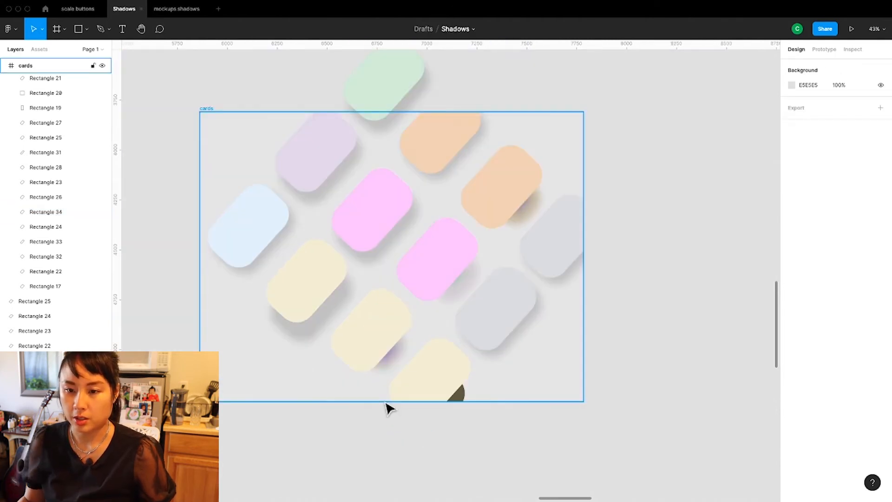
{"action": "left_click_drag", "start_coordinate": [386, 402], "coordinate": [390, 475]}
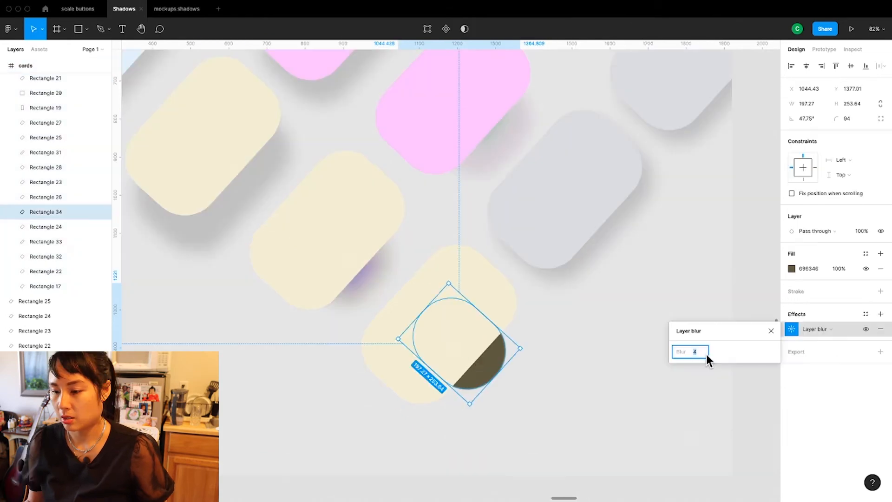
Set the dark copy's layer blur to 40 and lower its fill opacity to 38%.
{"action": "type", "text": "4"}
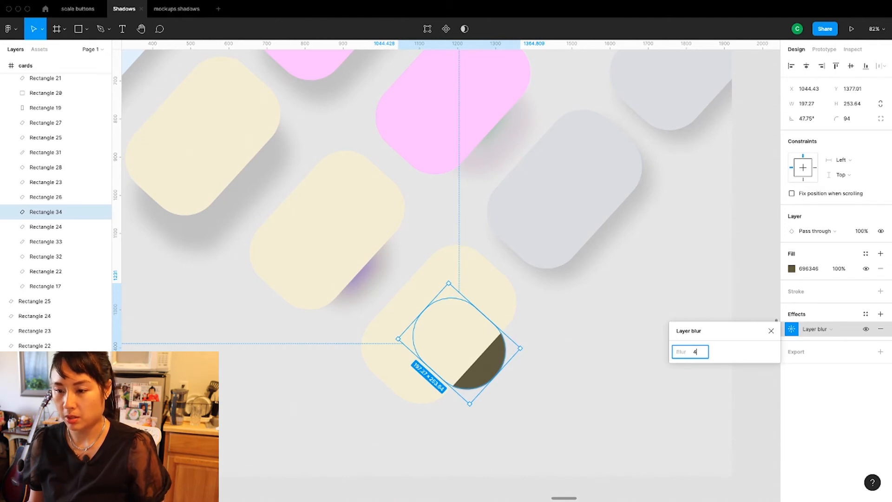
{"action": "type", "text": "0"}
{"action": "left_click", "coordinate": [792, 268]}
{"action": "left_click", "coordinate": [792, 269]}
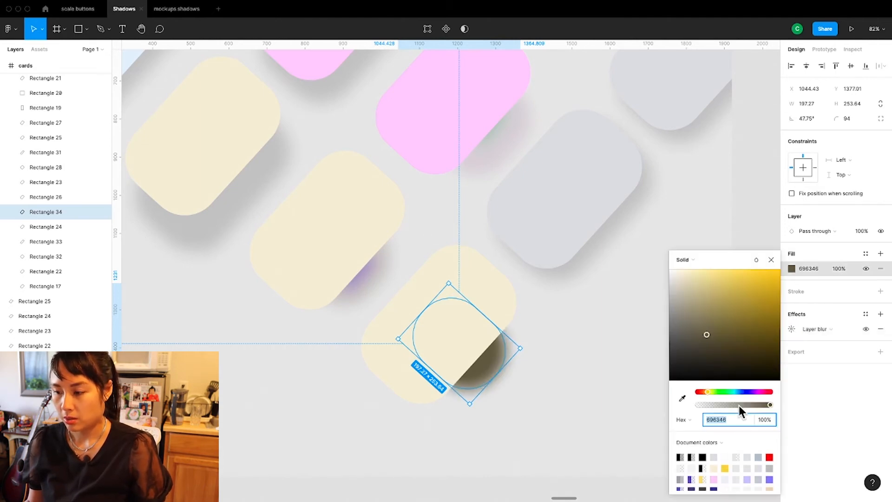
{"action": "left_click_drag", "start_coordinate": [738, 405], "coordinate": [737, 406]}
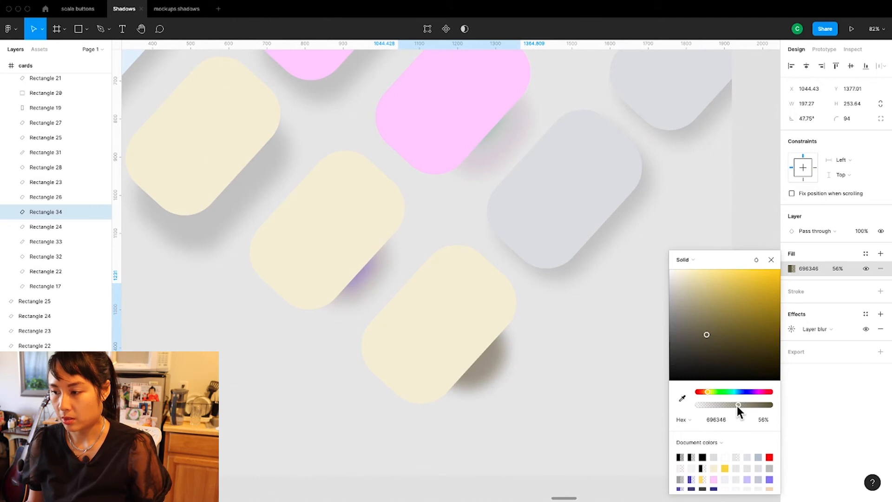
{"action": "left_click_drag", "start_coordinate": [737, 406], "coordinate": [729, 405]}
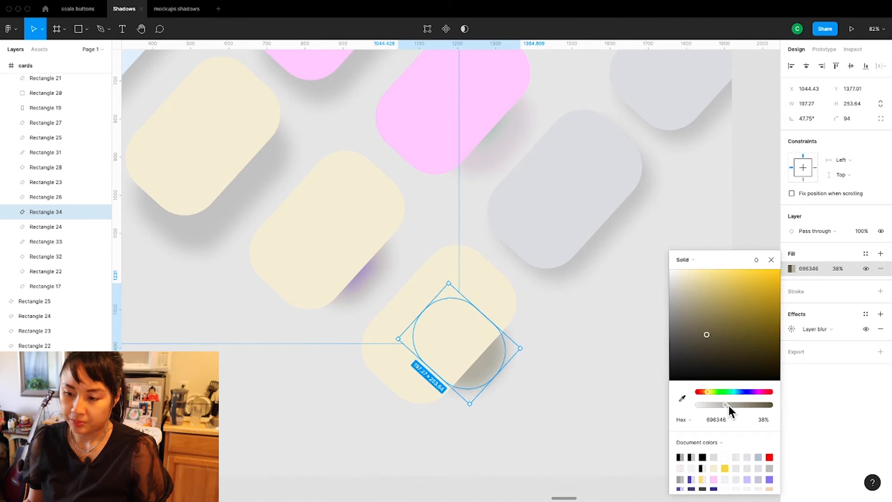
{"action": "key", "text": "Escape"}
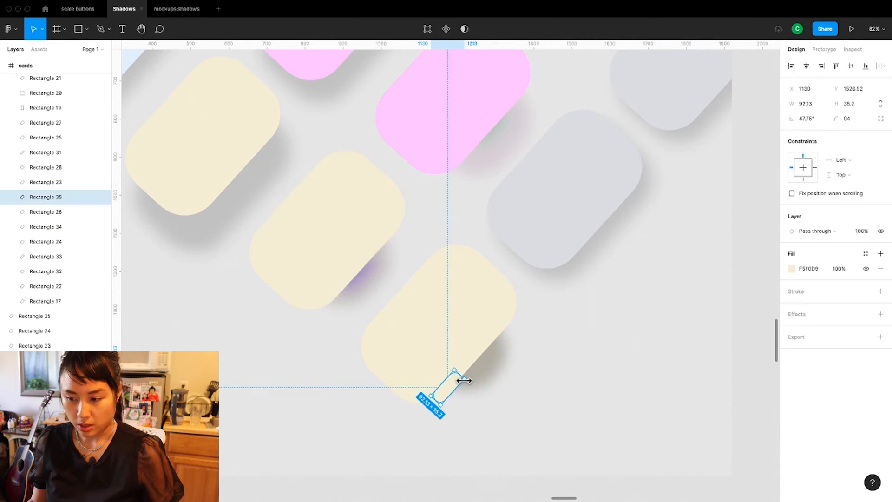
Place the small cream rounded rectangle, about 89 × 36, along the lowest cream card's lower-right edge and tint it light violet.
{"action": "left_click_drag", "start_coordinate": [464, 380], "coordinate": [473, 367]}
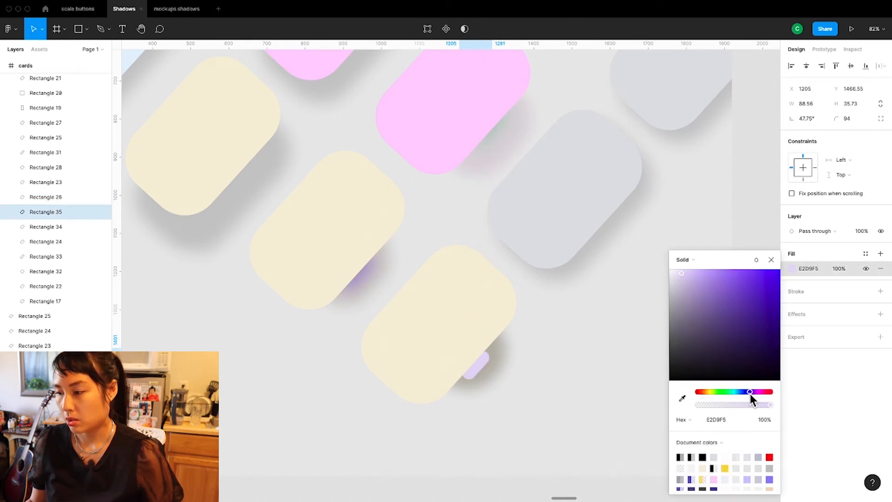
{"action": "left_click_drag", "start_coordinate": [752, 394], "coordinate": [747, 393]}
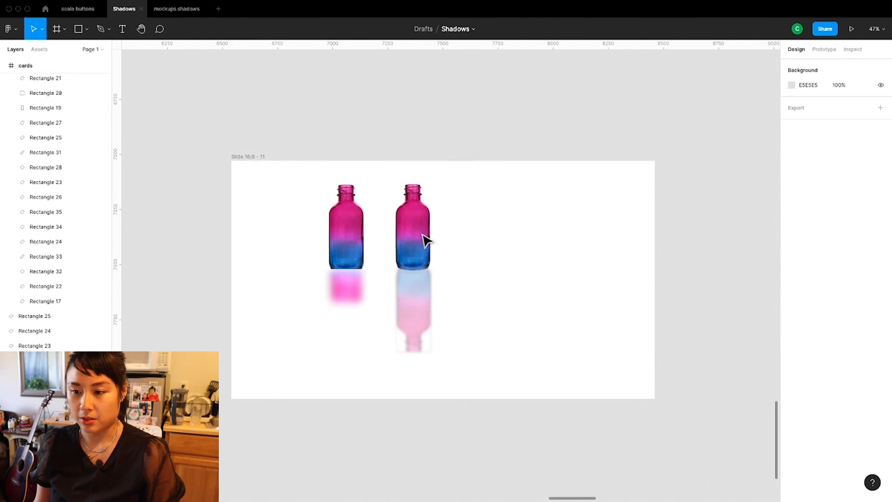
Duplicate the second bottle to the right at X 1196, then duplicate that copy directly below it and rotate the lower copy 180°.
{"action": "left_click_drag", "start_coordinate": [415, 235], "coordinate": [512, 233]}
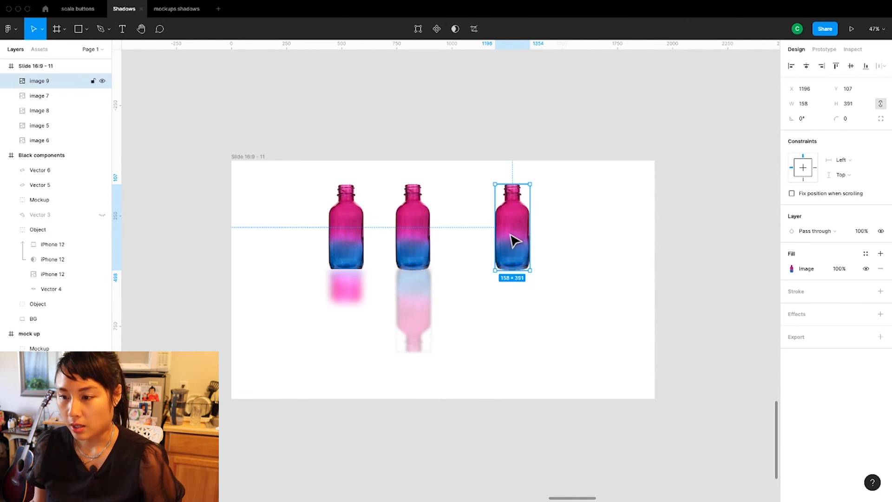
{"action": "left_click_drag", "start_coordinate": [514, 243], "coordinate": [515, 341]}
{"action": "left_click", "coordinate": [805, 122]}
{"action": "type", "text": "180"}
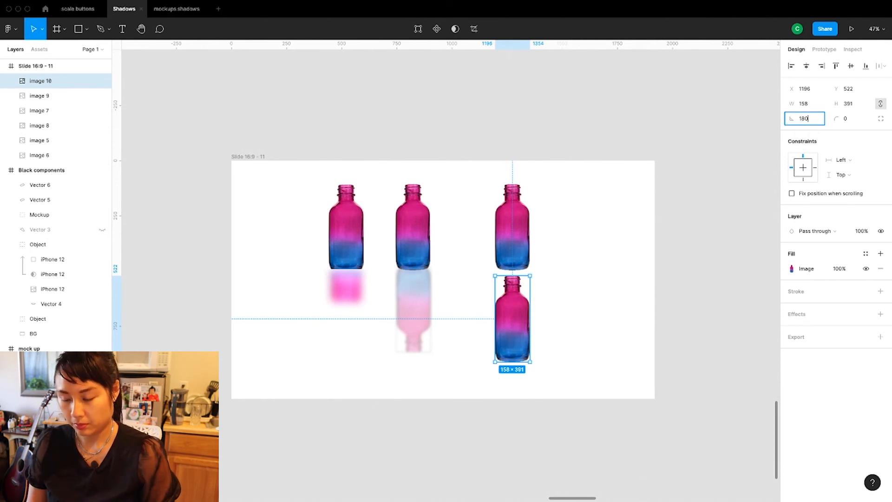
{"action": "key", "text": "Return"}
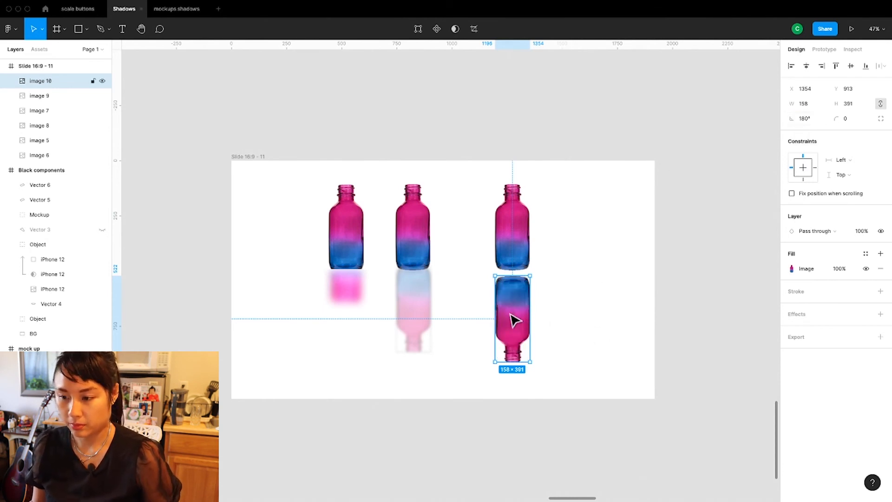
Move the flipped bottle up beneath the upright one's base, then nudge it one pixel right and up to X 1355, Y 888.
{"action": "left_click_drag", "start_coordinate": [516, 319], "coordinate": [518, 320]}
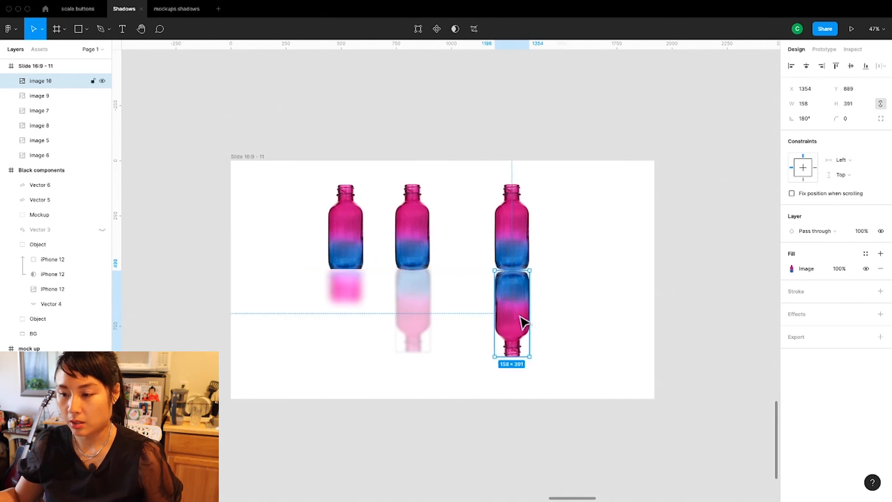
{"action": "scroll", "coordinate": [520, 318], "scroll_direction": "up", "scroll_amount": 5}
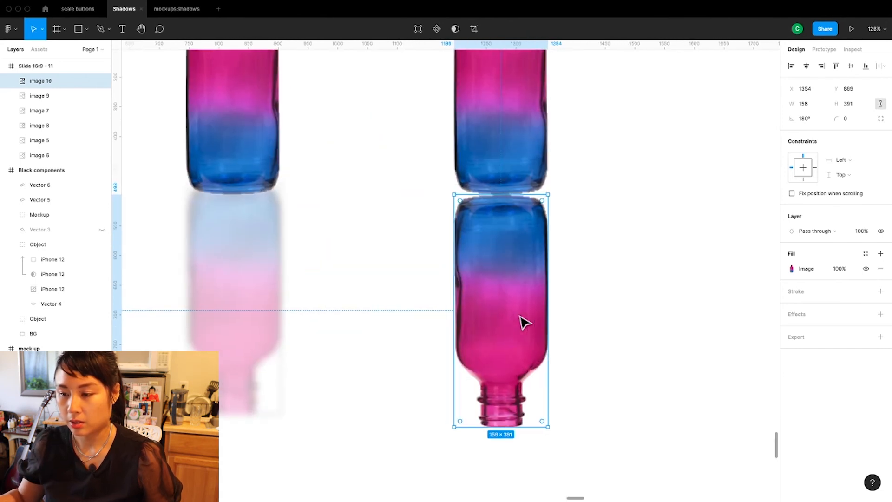
{"action": "key", "text": "Right"}
{"action": "key", "text": "Up"}
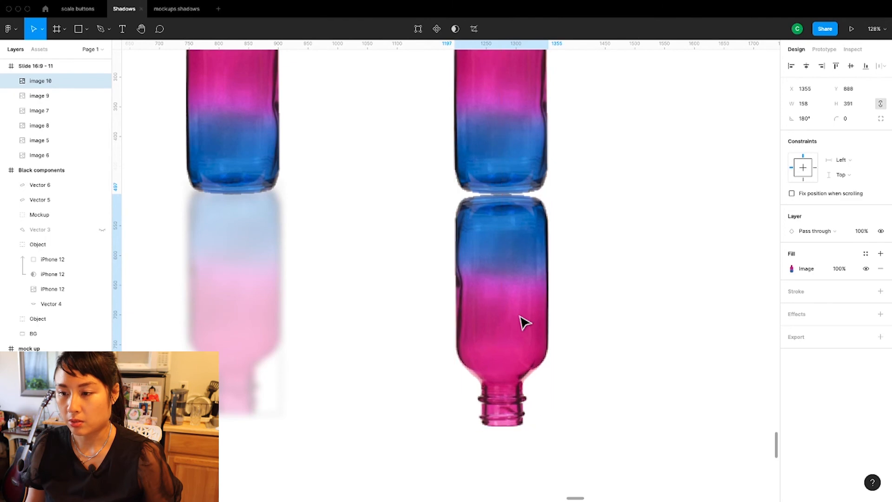
{"action": "left_click", "coordinate": [594, 380]}
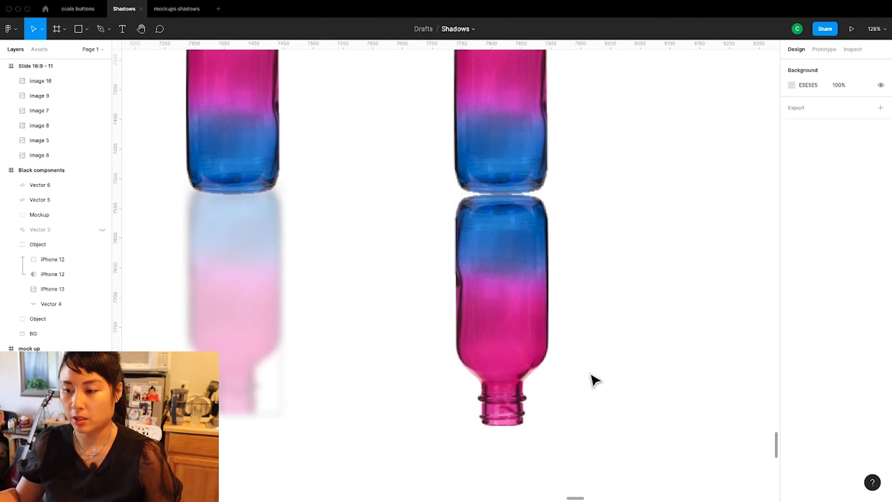
Brighten the flipped bottle by raising the exposure of its image fill slightly.
{"action": "scroll", "coordinate": [595, 380], "scroll_direction": "down", "scroll_amount": 4}
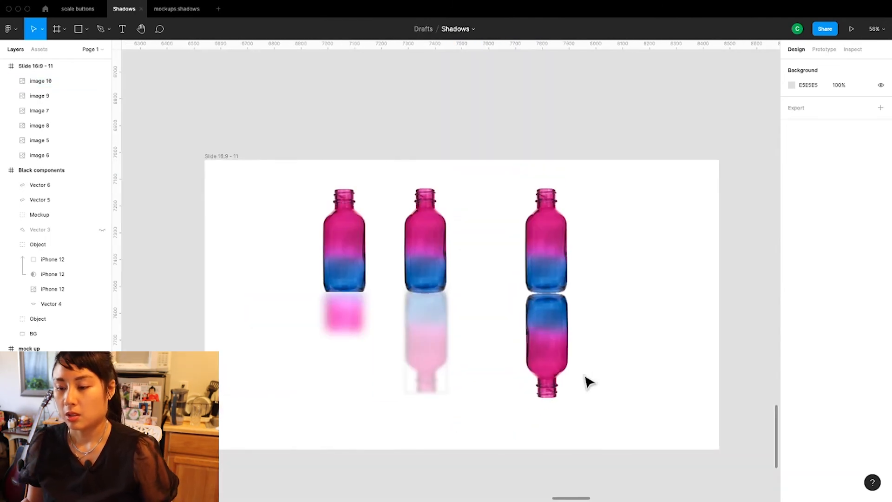
{"action": "scroll", "coordinate": [557, 367], "scroll_direction": "right", "scroll_amount": 1}
{"action": "left_click", "coordinate": [529, 350]}
{"action": "left_click", "coordinate": [529, 350]}
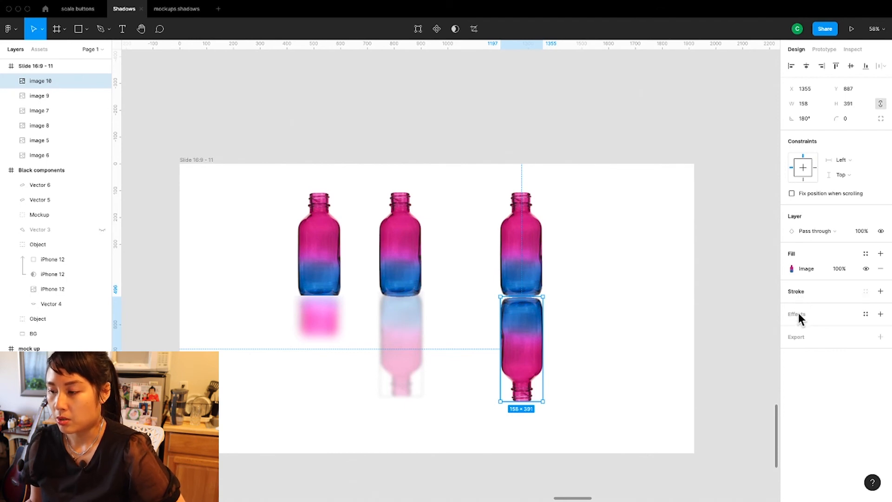
{"action": "left_click", "coordinate": [792, 269]}
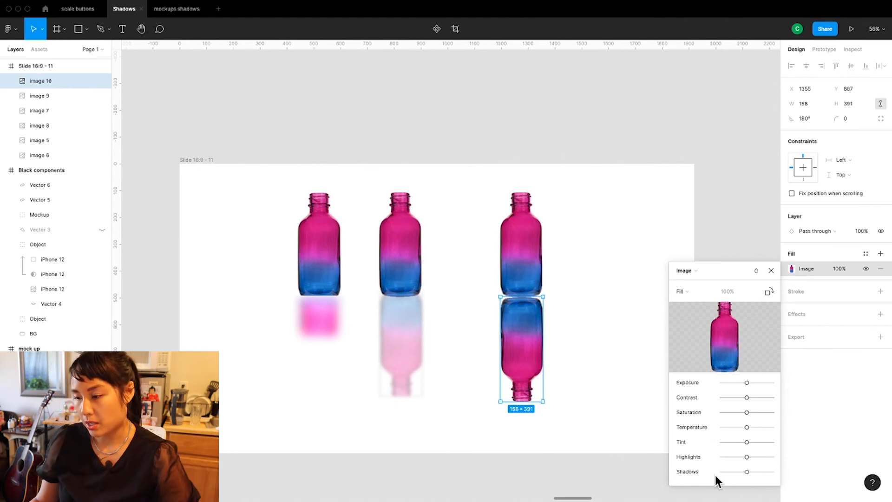
{"action": "mouse_move", "coordinate": [745, 383]}
{"action": "left_mouse_down"}
{"action": "mouse_move", "coordinate": [737, 383]}
{"action": "mouse_move", "coordinate": [754, 385]}
{"action": "left_mouse_up"}
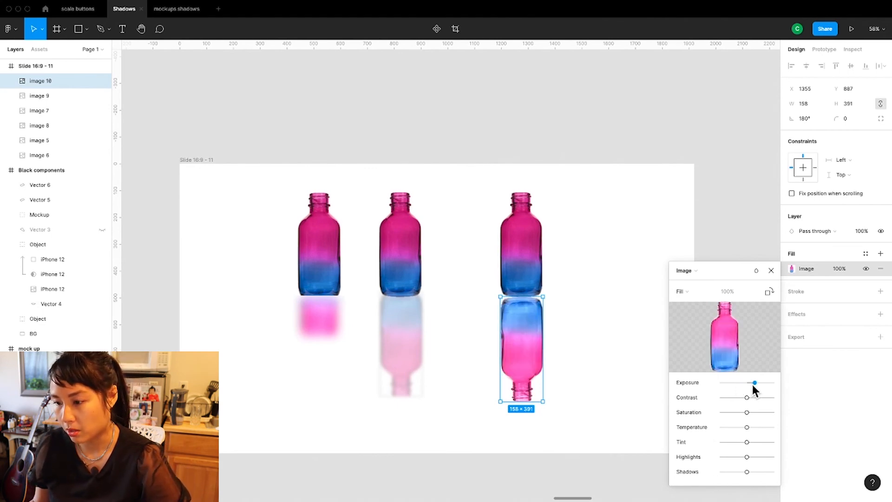
{"action": "left_click_drag", "start_coordinate": [753, 384], "coordinate": [754, 383]}
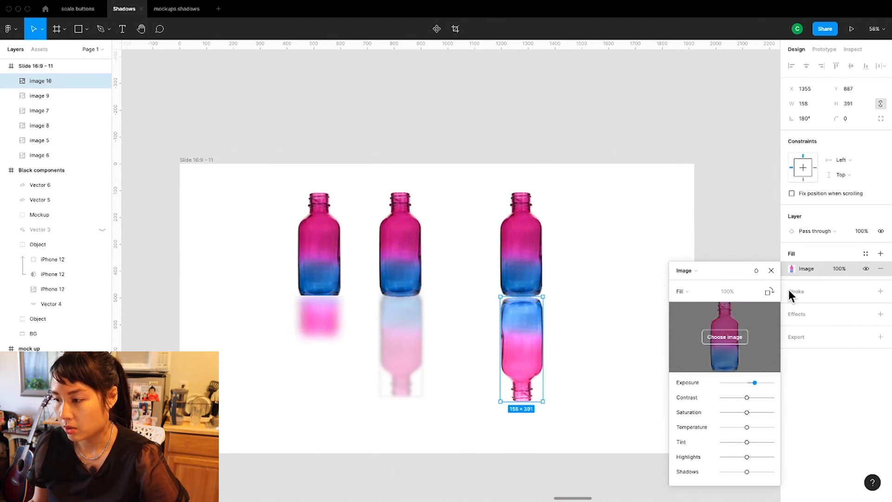
{"action": "left_click", "coordinate": [771, 270]}
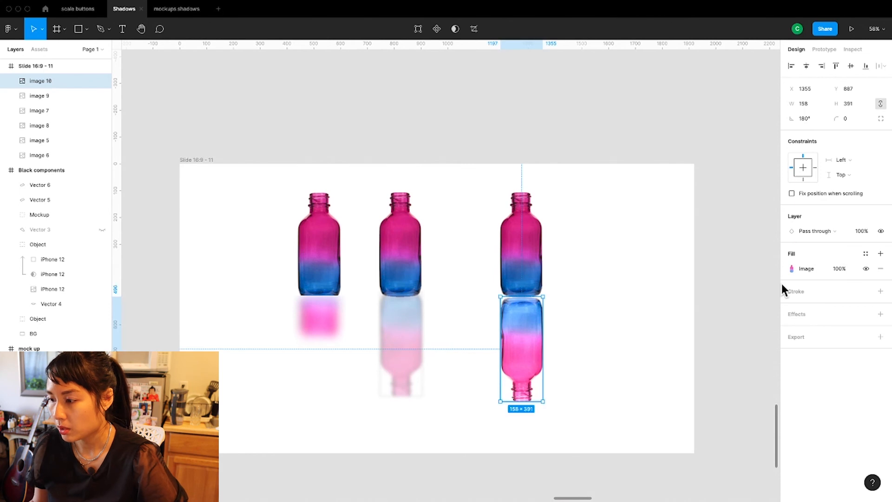
Add a drop shadow effect to the flipped bottle and review its image fill adjustments.
{"action": "left_click", "coordinate": [798, 317]}
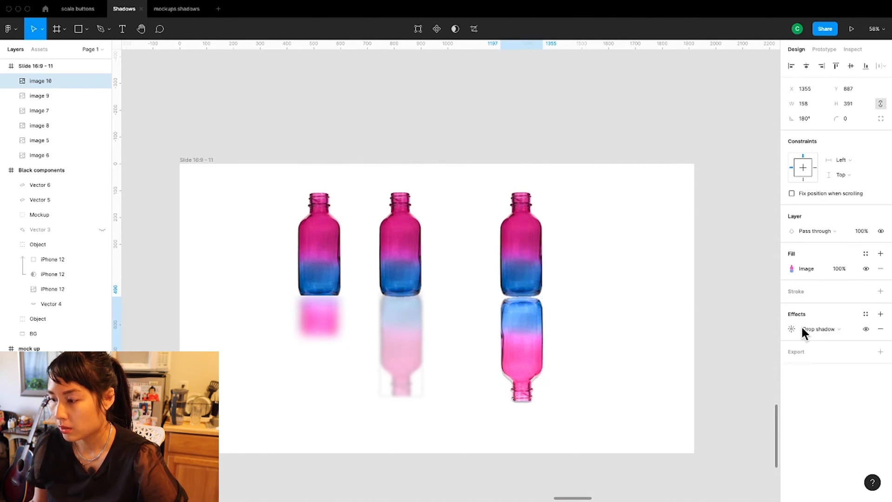
{"action": "left_click", "coordinate": [842, 334]}
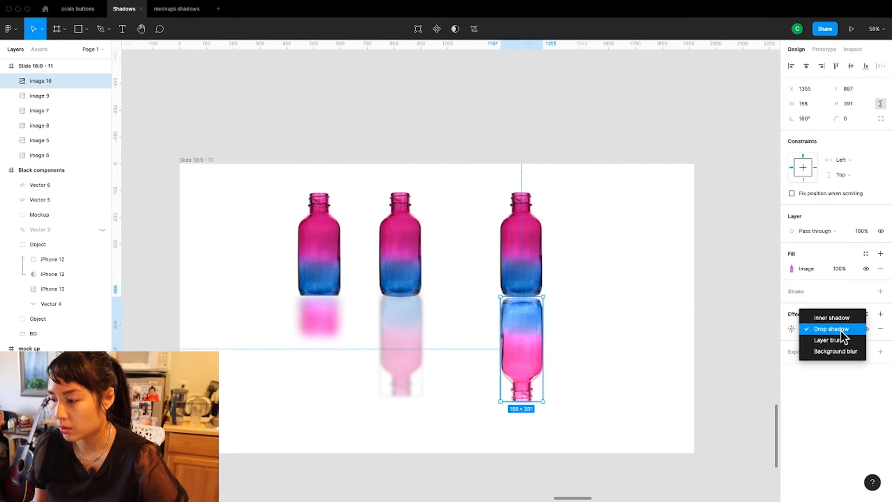
{"action": "left_click", "coordinate": [742, 310]}
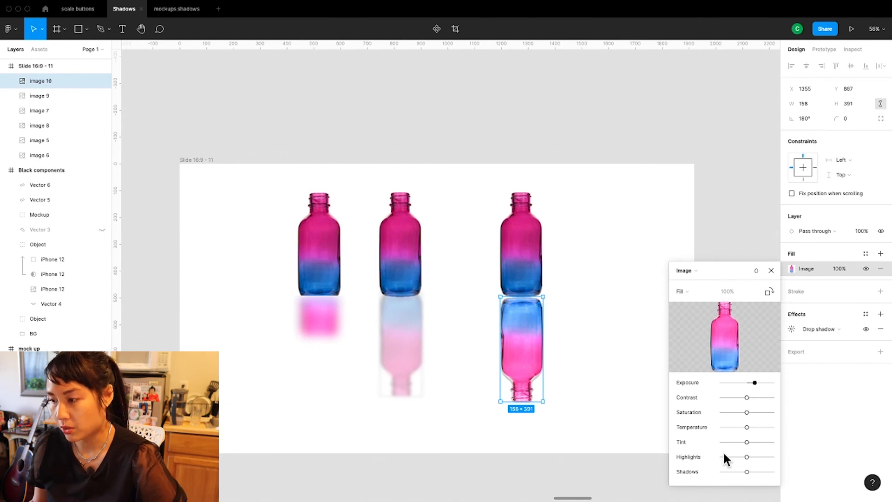
{"action": "left_click", "coordinate": [770, 270]}
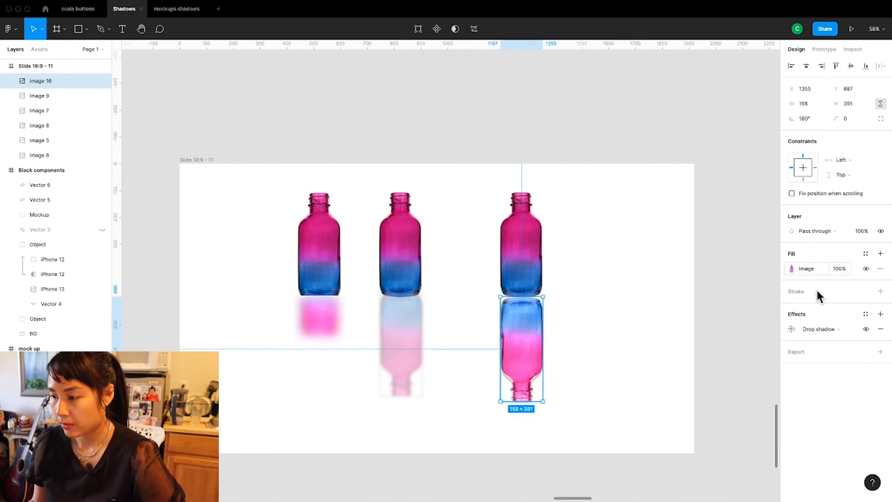
Try the Normal blend mode on the flipped bottle's layer, then set it to Multiply.
{"action": "left_click", "coordinate": [816, 231]}
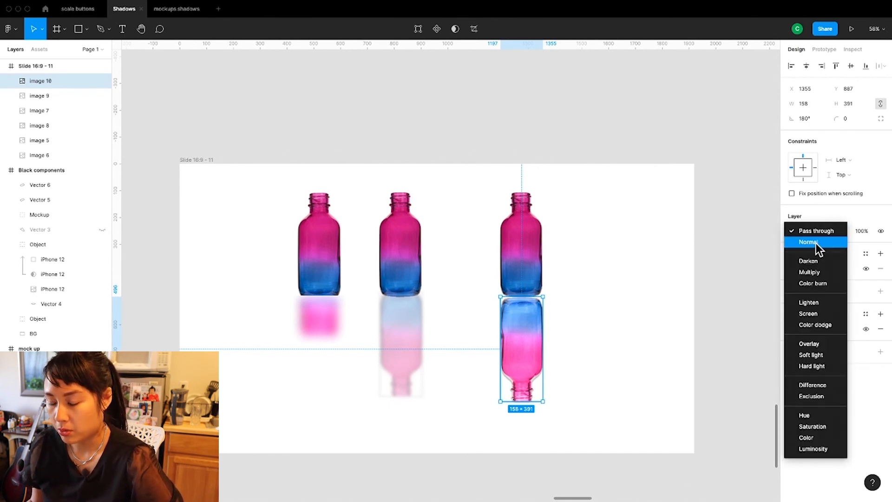
{"action": "left_click", "coordinate": [816, 242]}
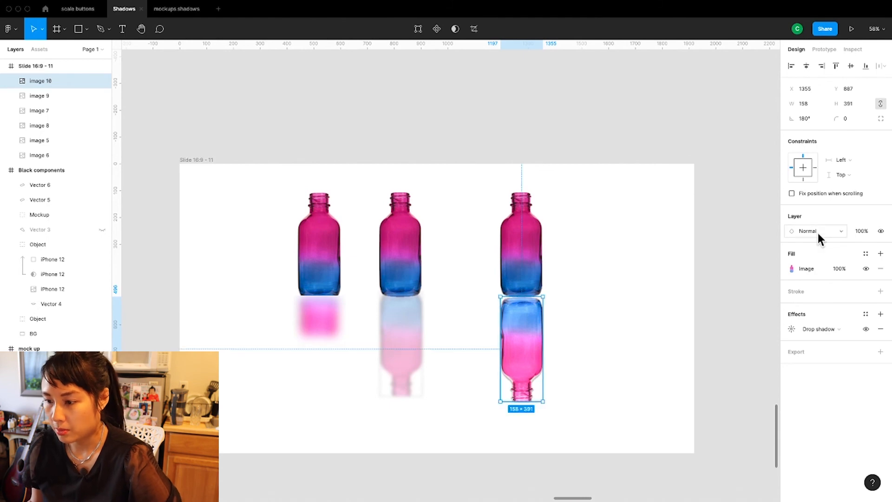
{"action": "left_click", "coordinate": [817, 232]}
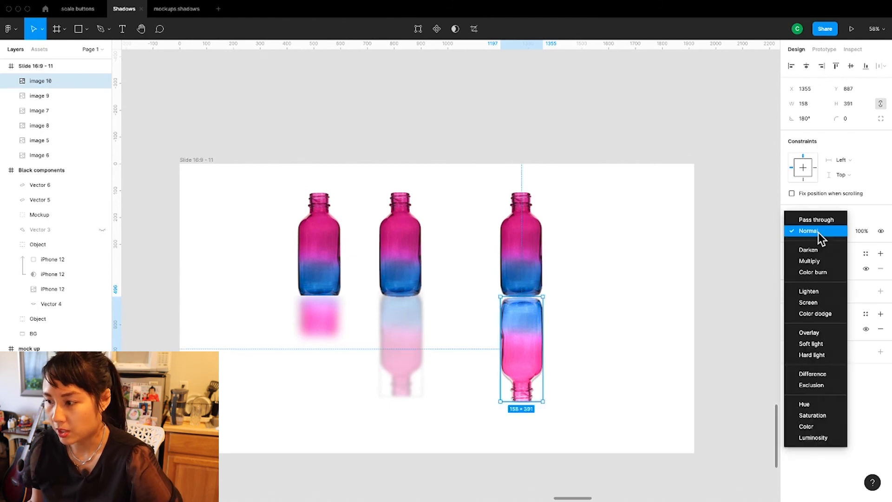
{"action": "left_click", "coordinate": [814, 259]}
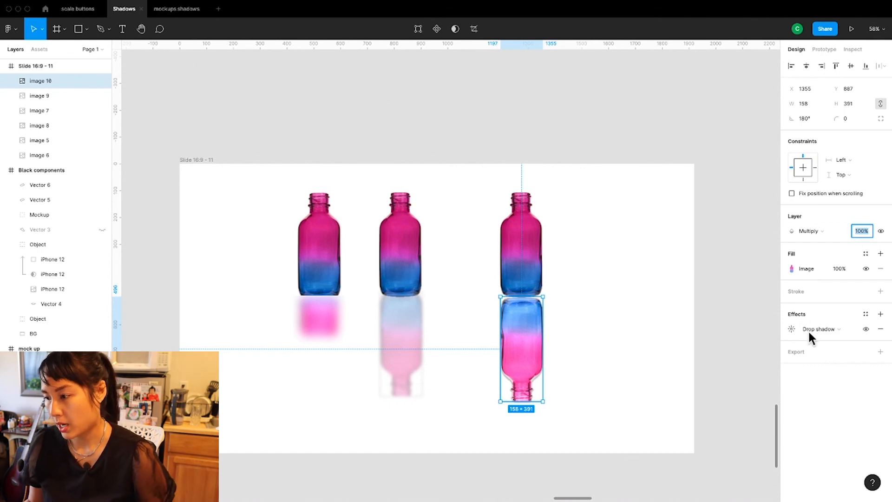
Try 70% layer opacity on the flipped bottle, then reduce it to 60%.
{"action": "left_click", "coordinate": [791, 268]}
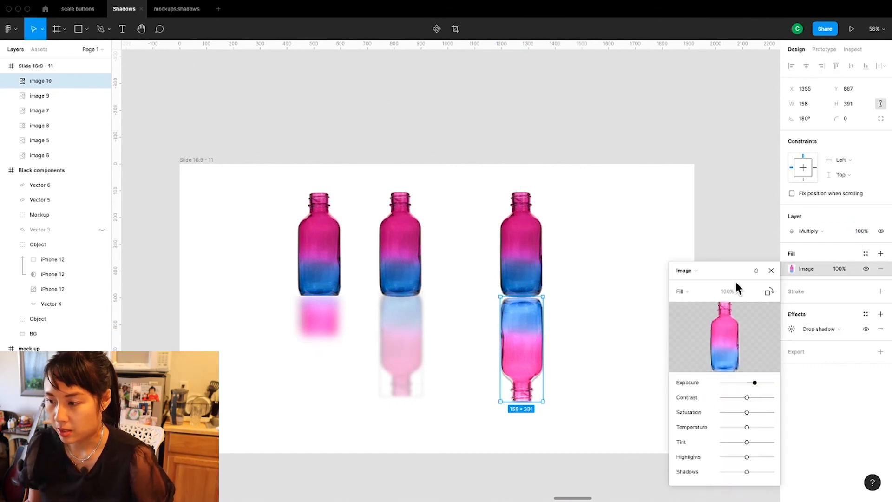
{"action": "left_click", "coordinate": [771, 271]}
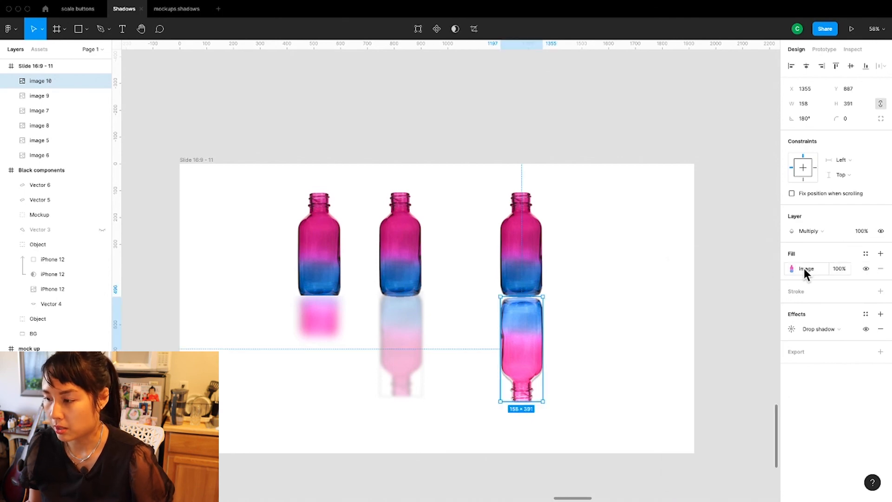
{"action": "left_click", "coordinate": [863, 231]}
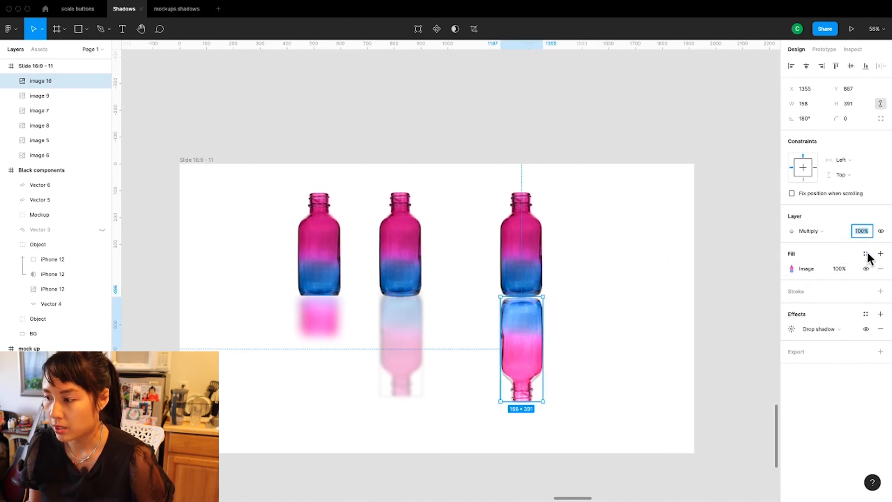
{"action": "type", "text": "70"}
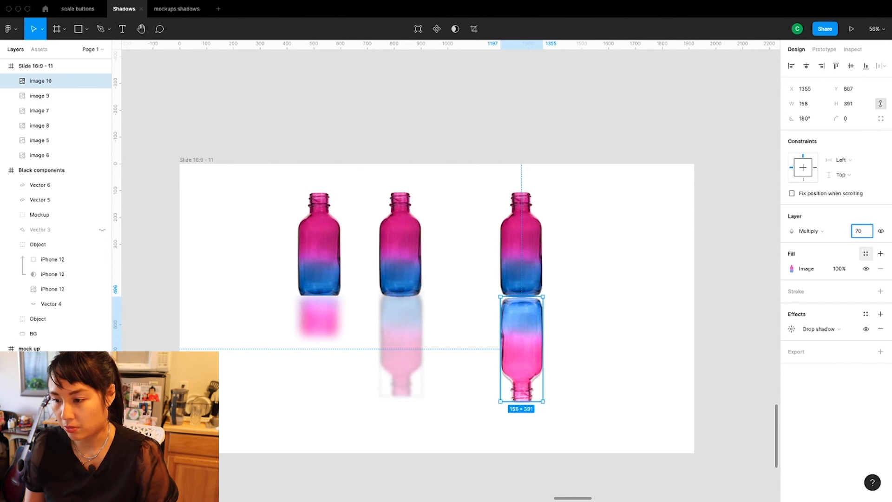
{"action": "key", "text": "Return"}
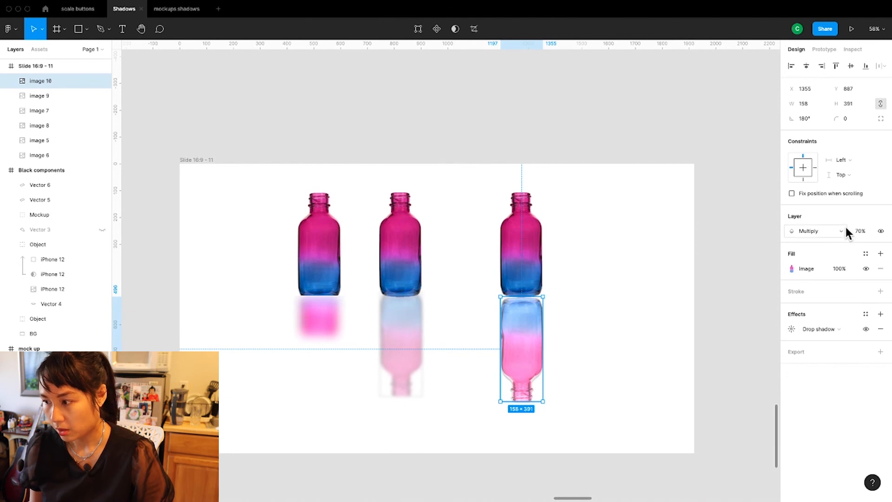
{"action": "left_click", "coordinate": [860, 233]}
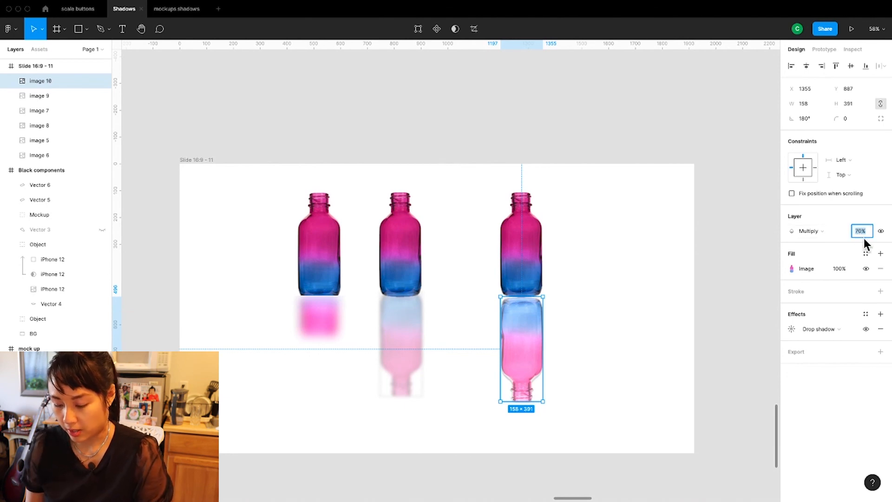
{"action": "type", "text": "60"}
{"action": "key", "text": "Return"}
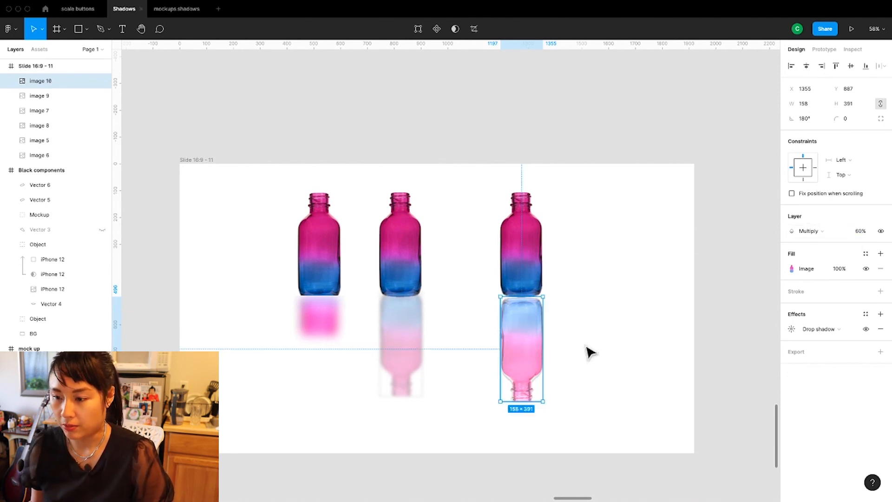
{"action": "left_click", "coordinate": [552, 326]}
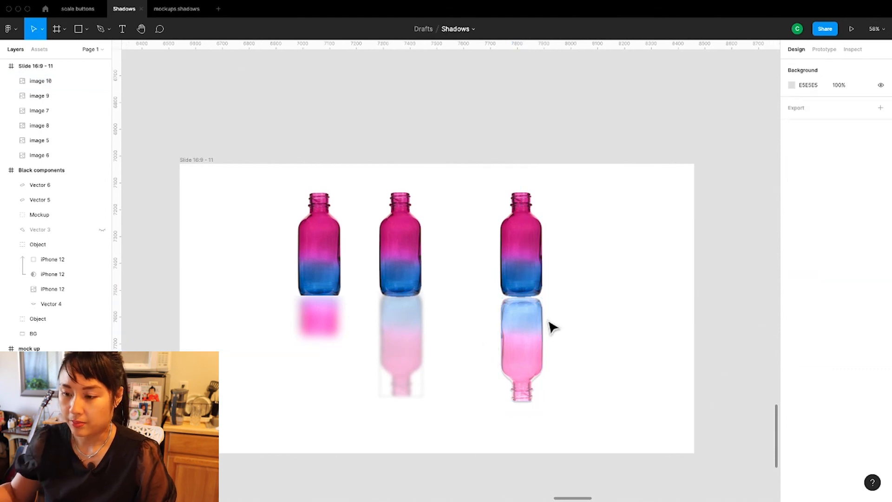
Nudge the flipped bottle up 11 pixels to Y 876 so it meets the base of the upright bottle.
{"action": "scroll", "coordinate": [552, 327], "scroll_direction": "up", "scroll_amount": 5}
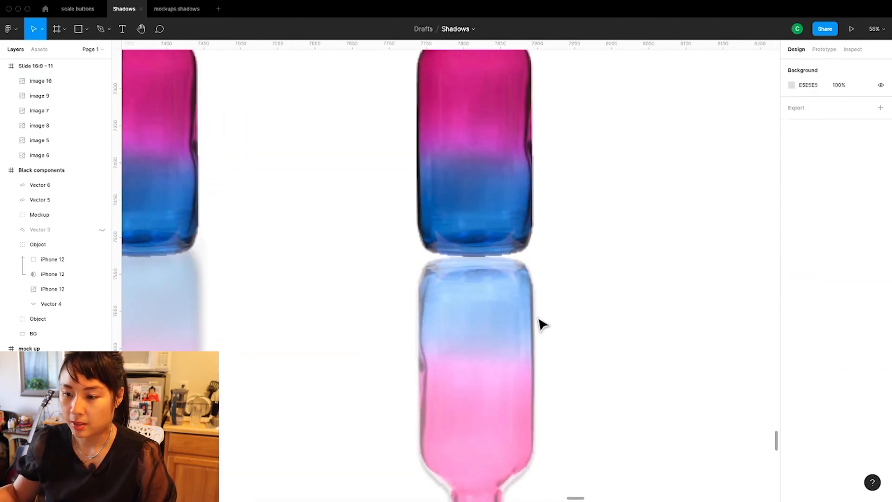
{"action": "scroll", "coordinate": [542, 324], "scroll_direction": "down", "scroll_amount": 5}
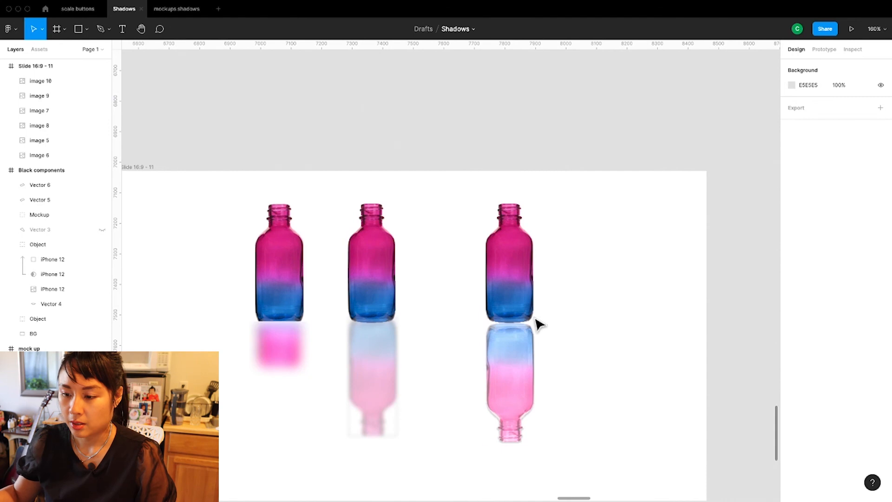
{"action": "left_click", "coordinate": [514, 364]}
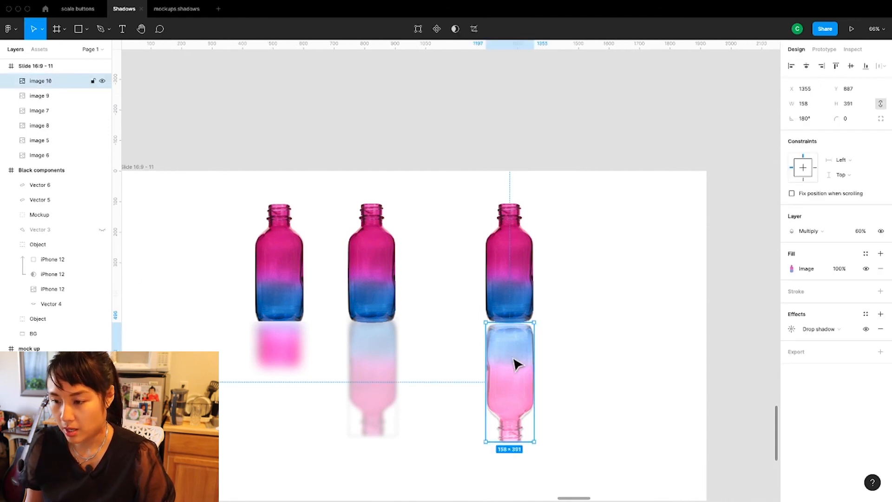
{"action": "key", "text": "Up"}
{"action": "key", "text": "Up"}
{"action": "key", "text": "Up"}
{"action": "key", "text": "Up"}
{"action": "key", "text": "Up"}
{"action": "key", "text": "Up"}
{"action": "key", "text": "Up"}
{"action": "key", "text": "Up"}
{"action": "key", "text": "Up"}
{"action": "key", "text": "Up"}
{"action": "key", "text": "Up"}
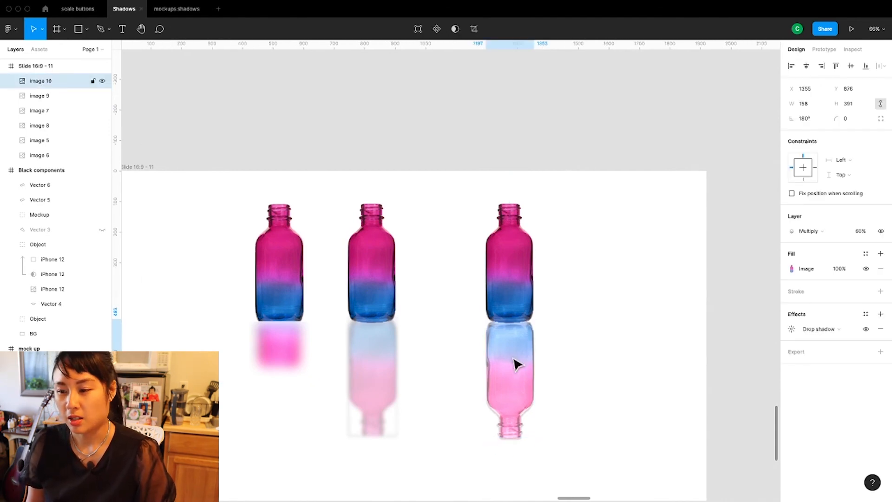
Shorten the flipped bottle beneath the third bottle to about 158 × 156 px, keeping its edge against the upright bottle's base.
{"action": "left_click", "coordinate": [599, 380]}
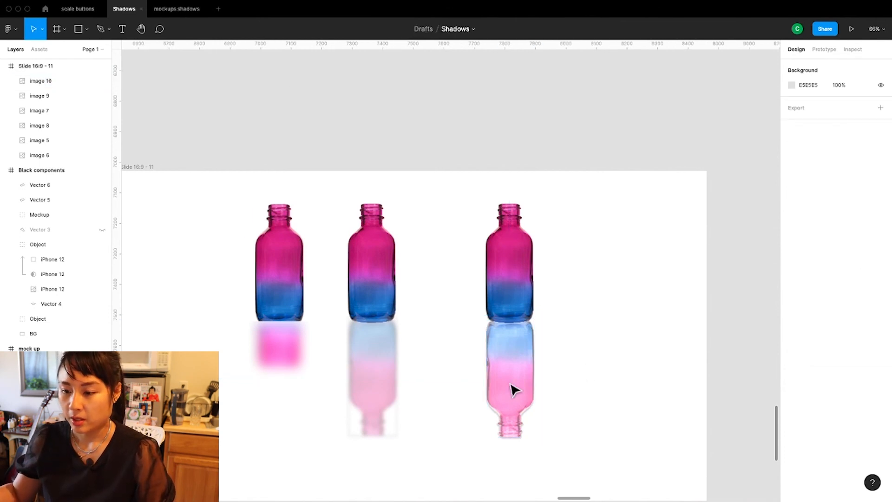
{"action": "scroll", "coordinate": [514, 390], "scroll_direction": "up", "scroll_amount": 2}
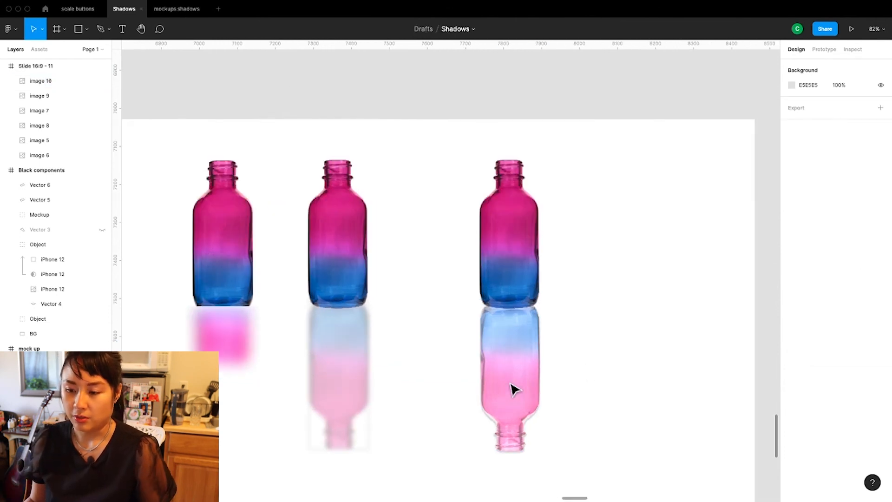
{"action": "left_click", "coordinate": [515, 389]}
{"action": "left_click_drag", "start_coordinate": [519, 449], "coordinate": [527, 344]}
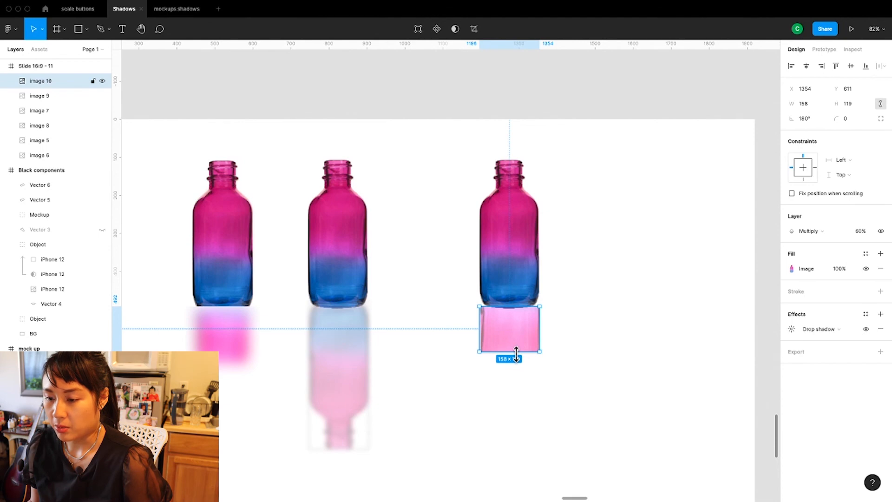
{"action": "left_click_drag", "start_coordinate": [516, 352], "coordinate": [516, 366]}
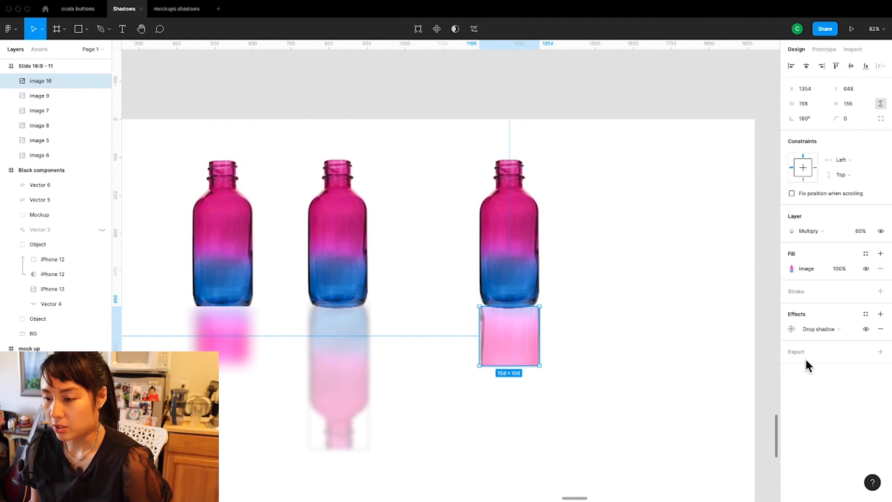
Change the flipped image's drop shadow to a layer blur, trying a blur of 50 before setting it to 30.
{"action": "left_click", "coordinate": [840, 330]}
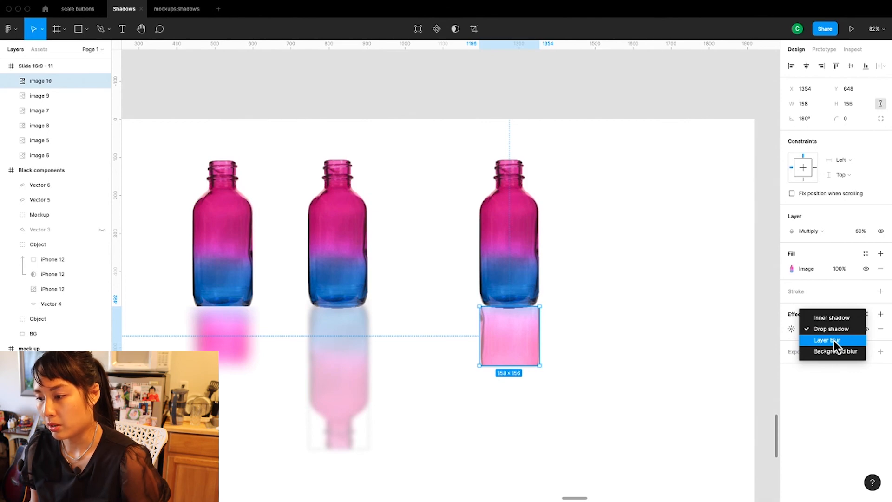
{"action": "left_click", "coordinate": [835, 341]}
{"action": "type", "text": "50"}
{"action": "key", "text": "Return"}
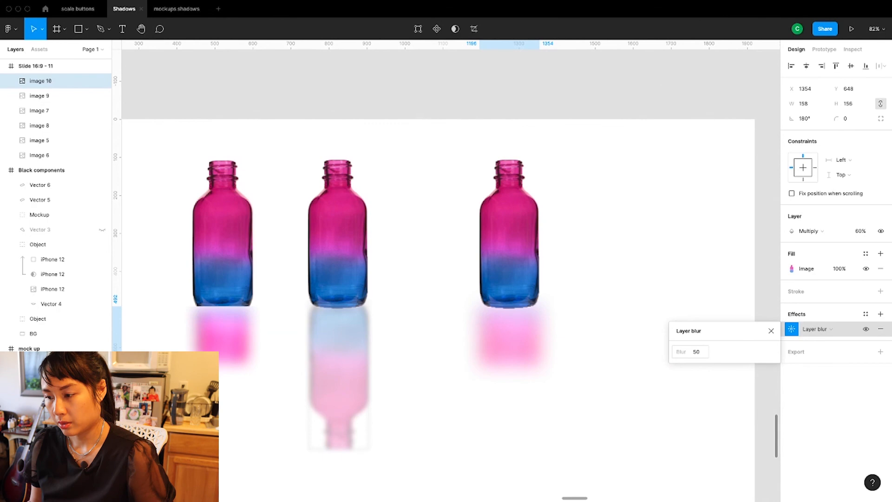
{"action": "left_click", "coordinate": [696, 351]}
{"action": "type", "text": "3"}
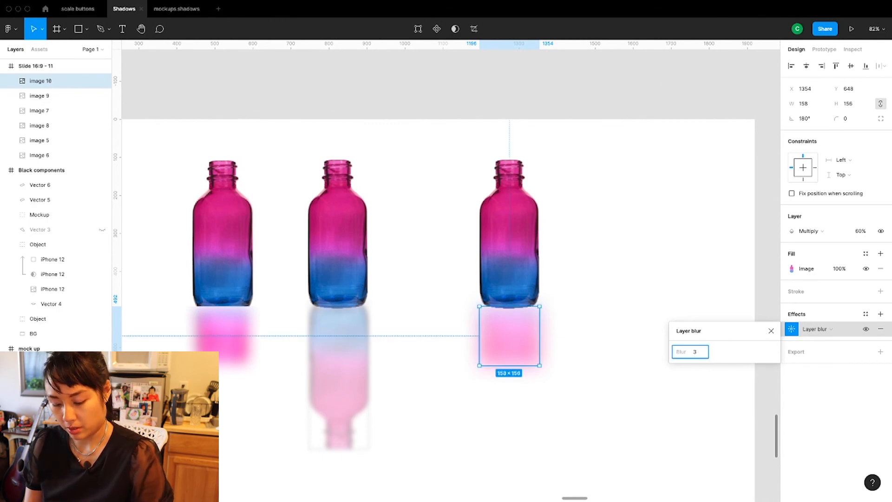
{"action": "type", "text": "0"}
{"action": "key", "text": "Return"}
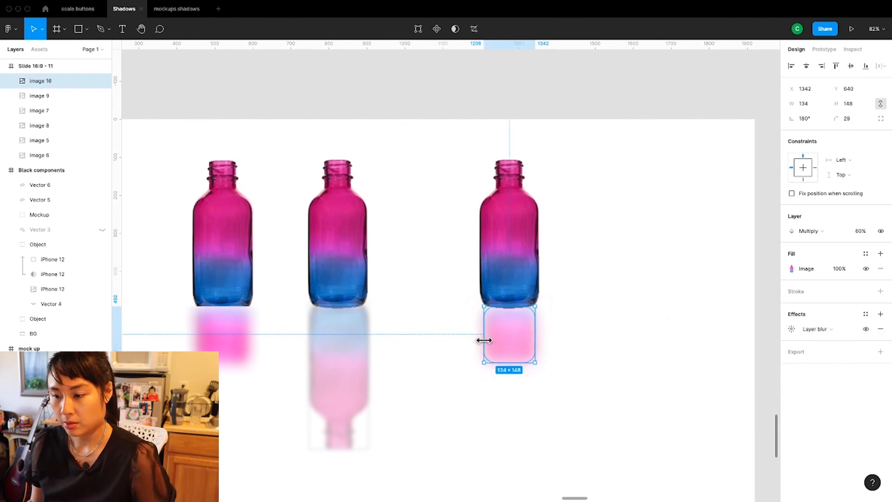
Resize the blurred reflection to about 128 × 148 px with a corner radius of 29, centred beneath the third bottle.
{"action": "left_click_drag", "start_coordinate": [483, 340], "coordinate": [486, 341]}
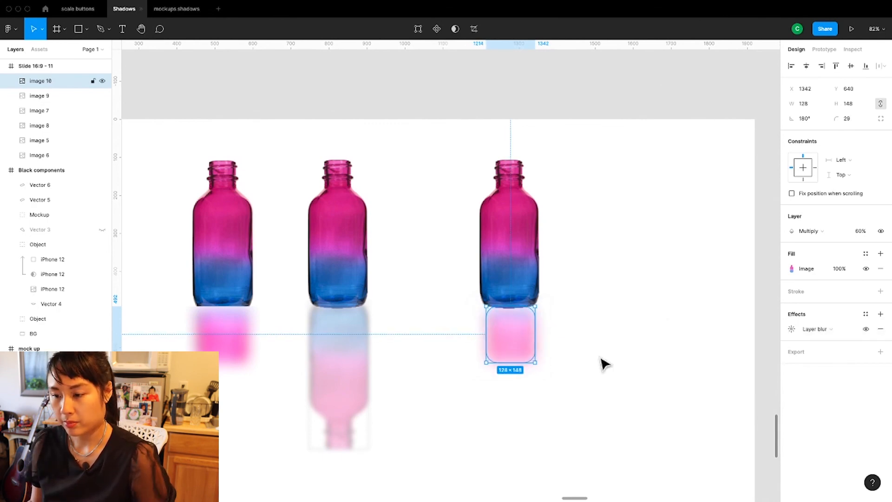
{"action": "left_click", "coordinate": [602, 364]}
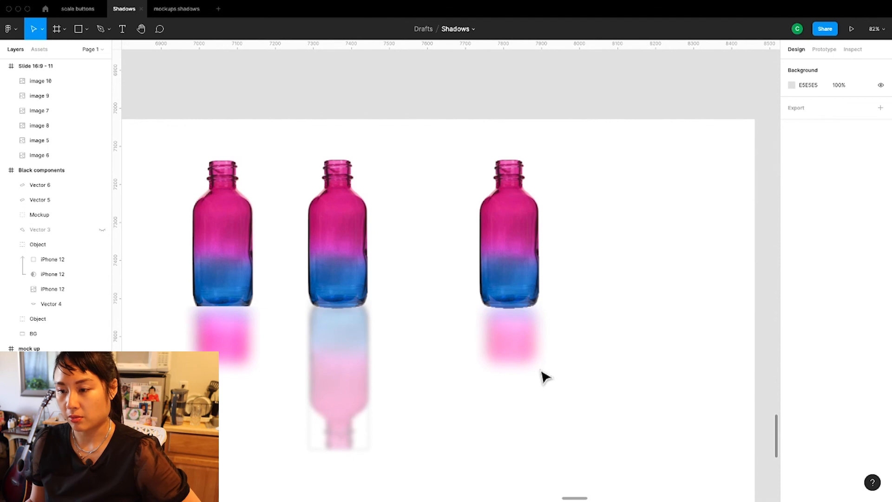
{"action": "scroll", "coordinate": [539, 370], "scroll_direction": "up", "scroll_amount": 2}
{"action": "left_click", "coordinate": [517, 367]}
{"action": "left_click", "coordinate": [601, 403]}
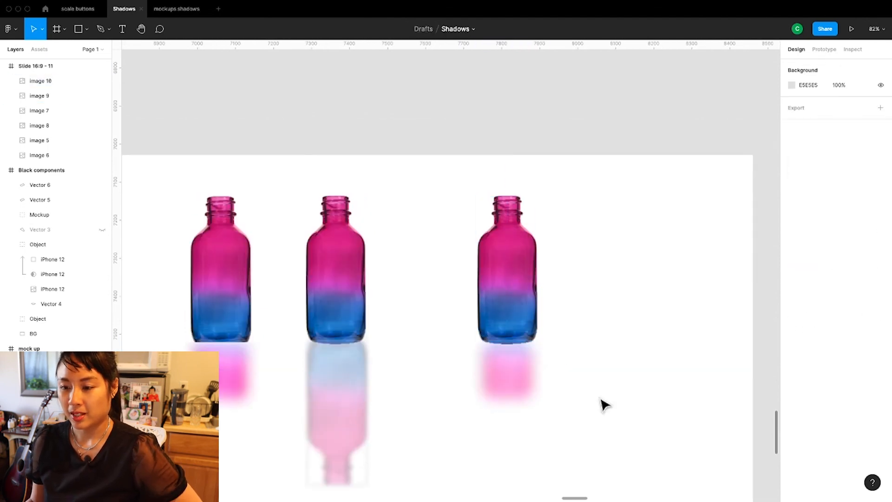